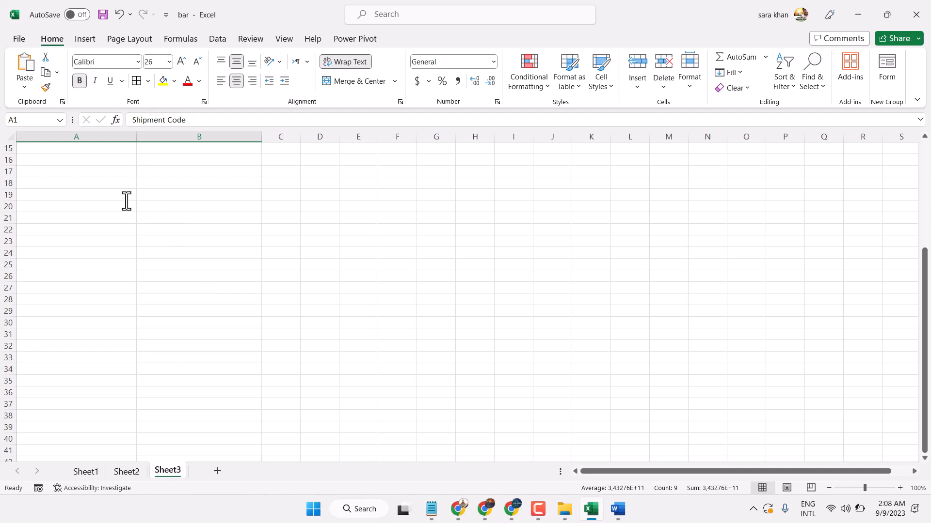
Step: Add a new worksheet and enter the headers "Id No." in A3 and "Name" in B3
scroll(56, 213, up, 5)
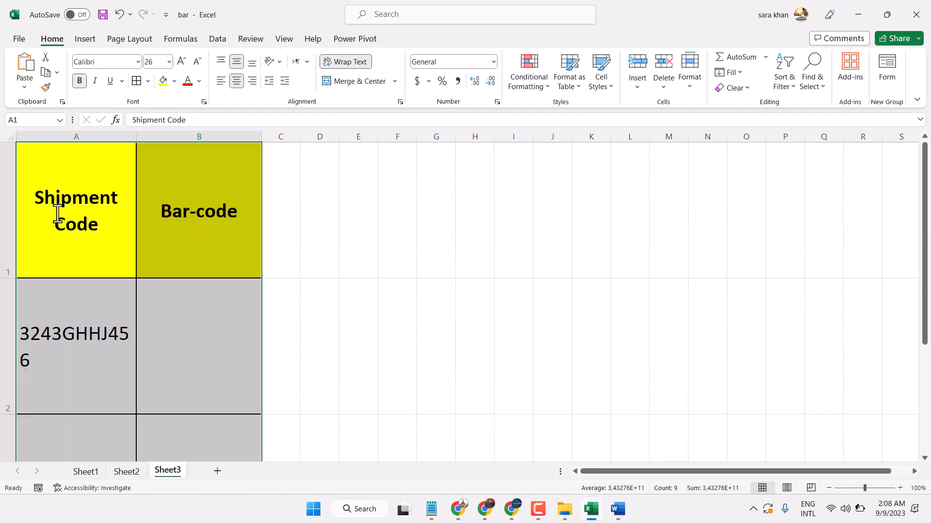
click(214, 471)
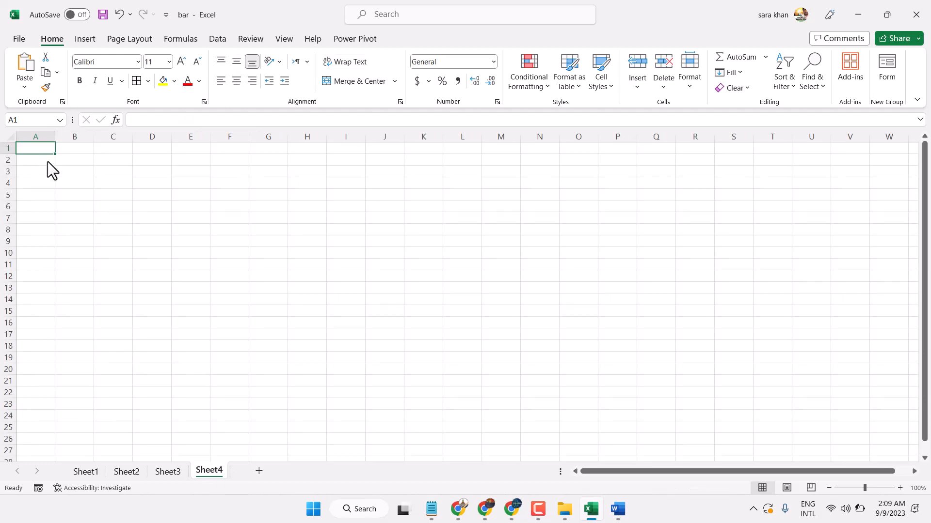
click(39, 175)
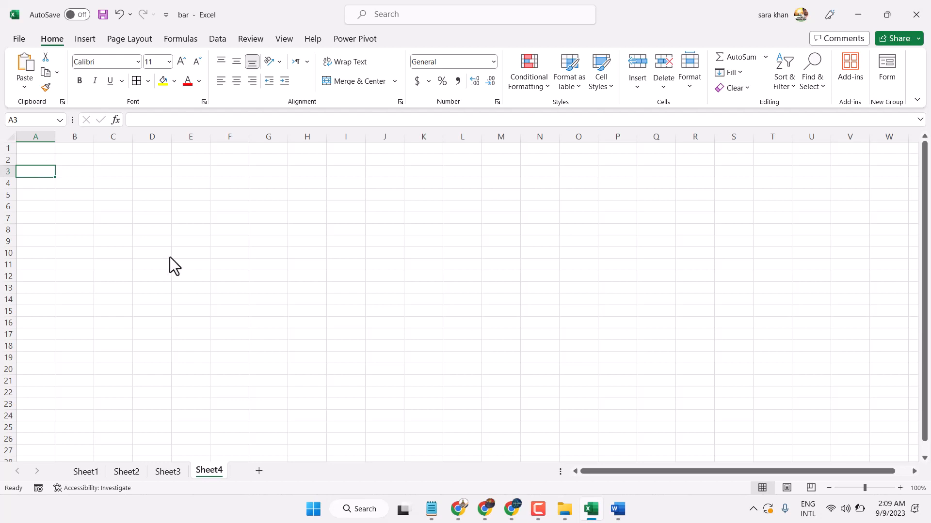
text(Id)
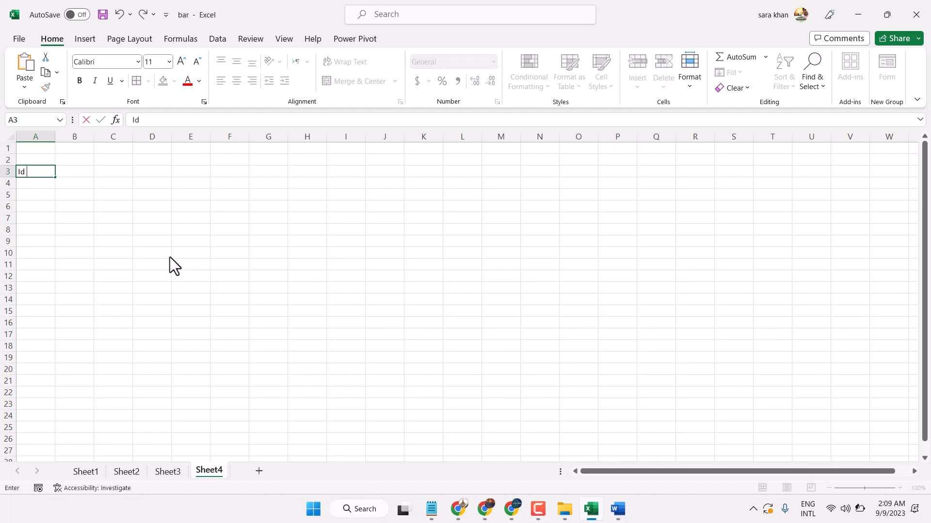
text( No)
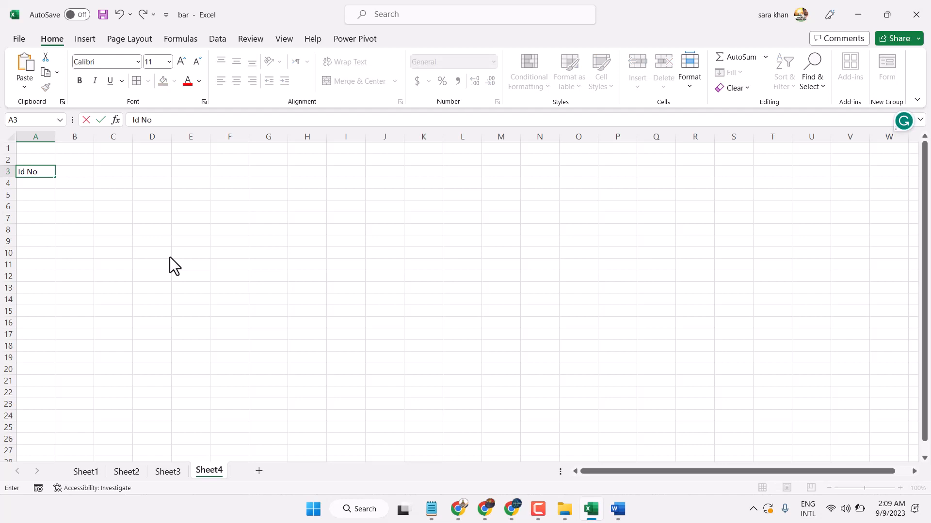
text(.)
click(86, 174)
text(Name)
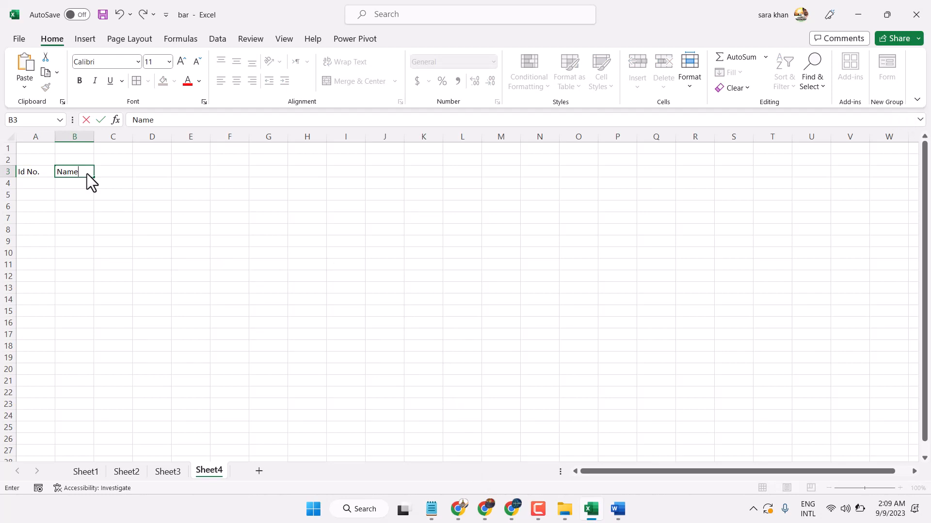
Step: Enter the headers "Gender", "Age" and "Date of Joining" in cells C3 to E3
click(120, 176)
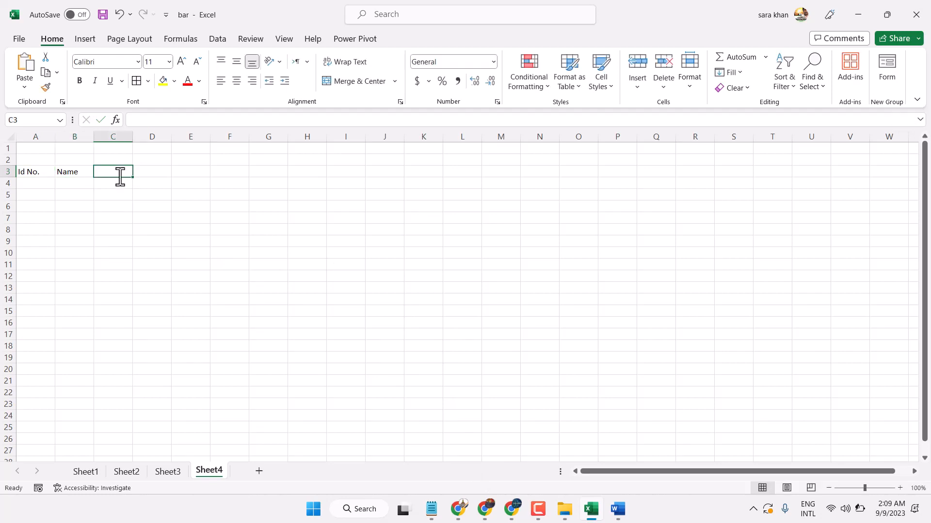
text(Gender)
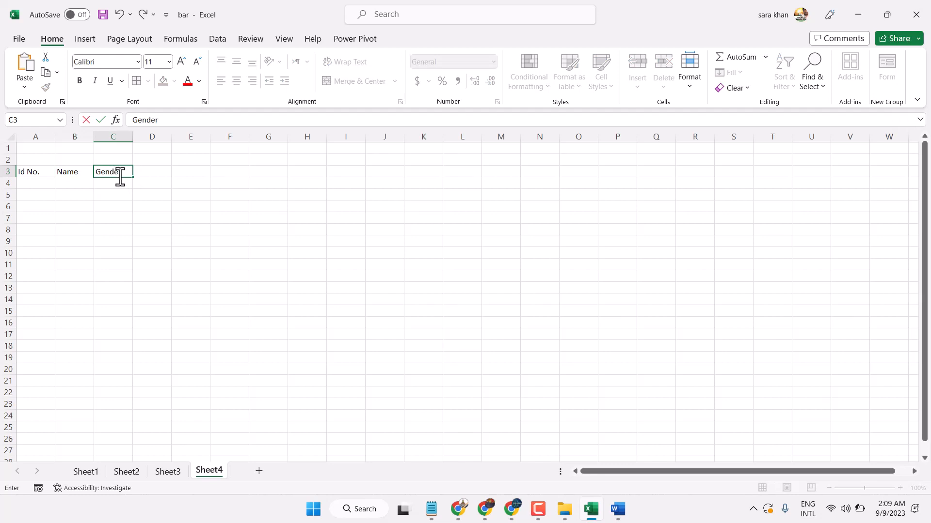
click(161, 169)
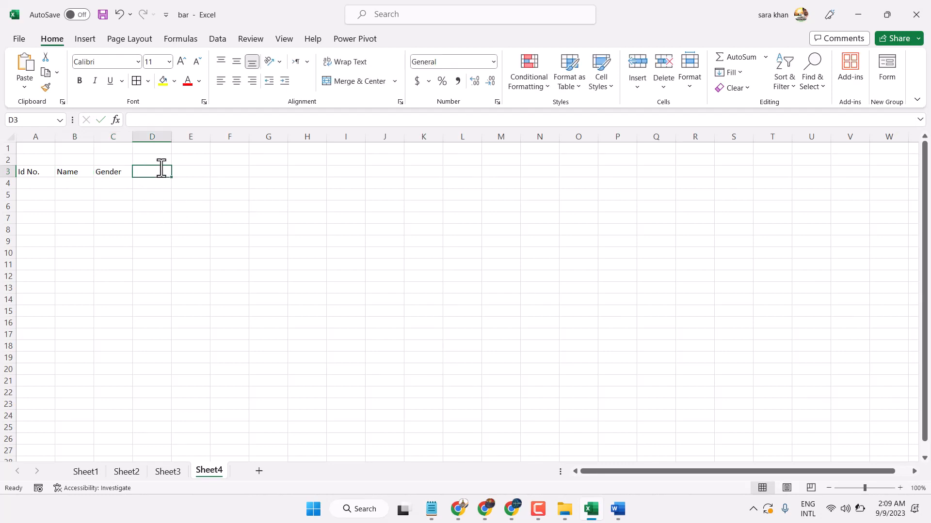
text(Age)
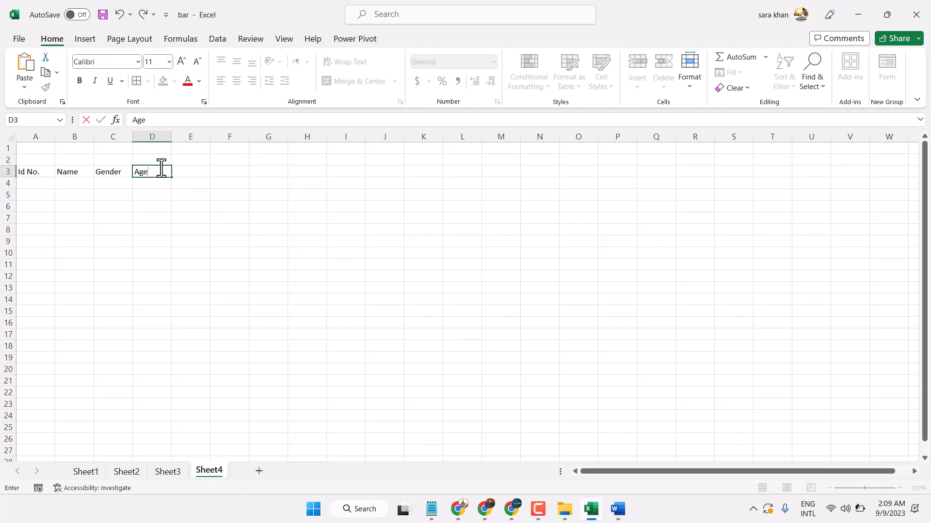
click(183, 177)
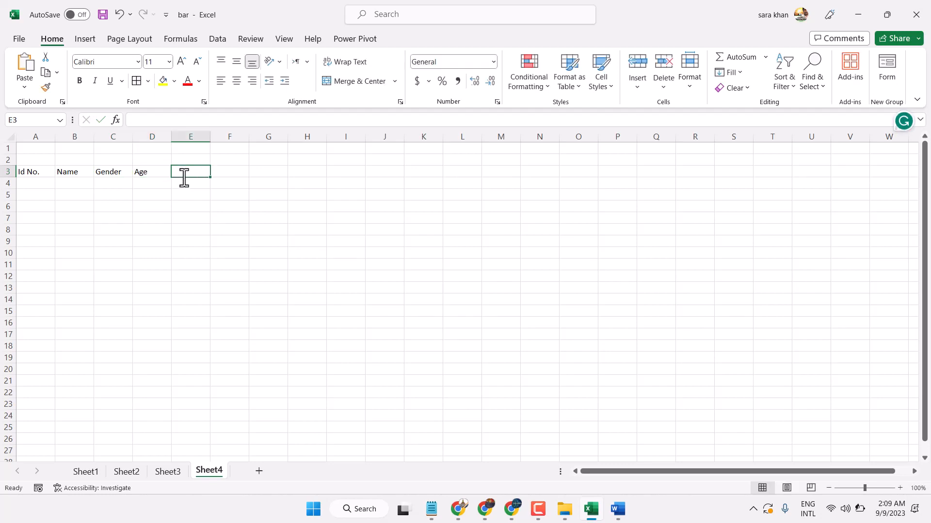
text(D)
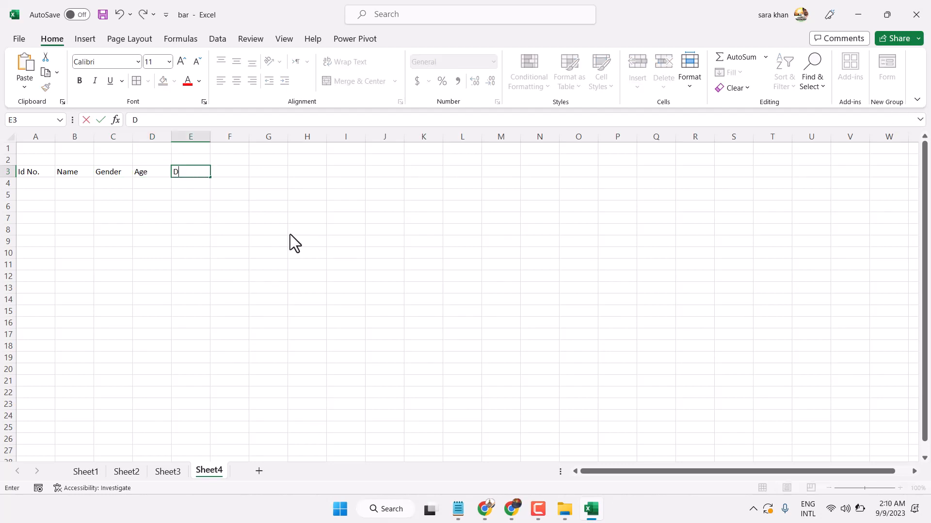
text(ate )
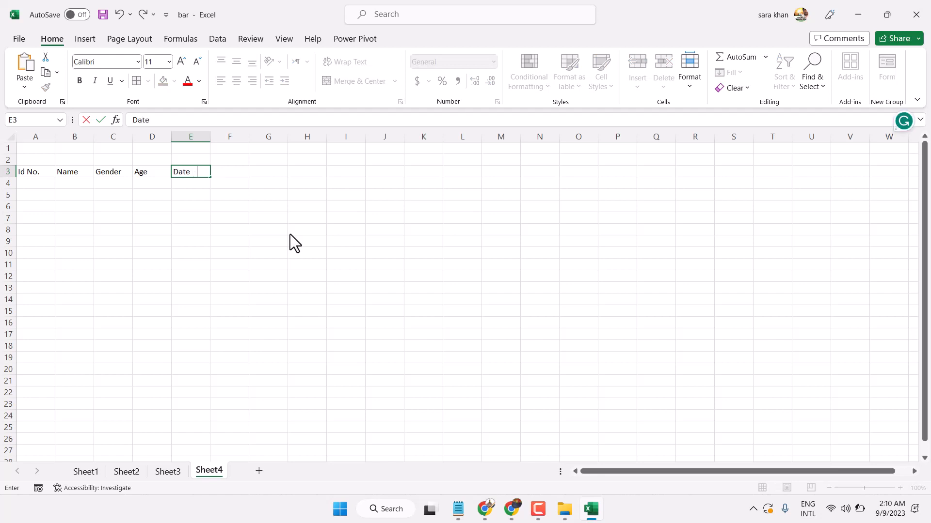
text(of Joining)
Step: Enter the headers "Designation" in F3 and "Basic Salary" in G3
click(244, 175)
key(Tab)
text(De)
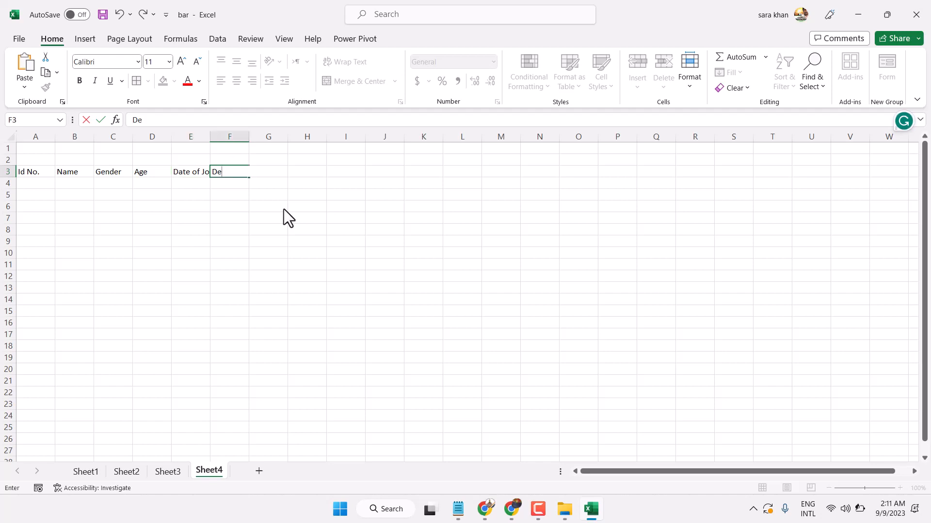
text(signation)
key(Tab)
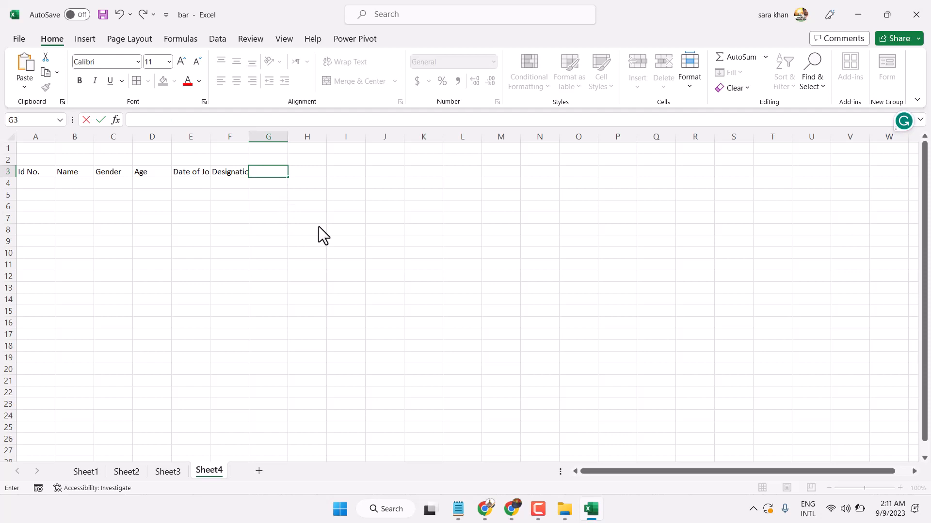
text(Basic Salary)
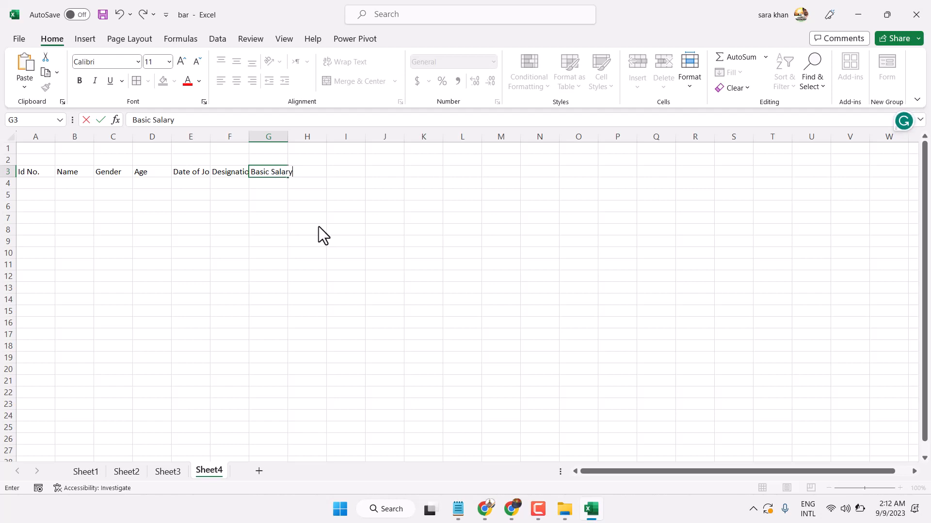
key(Tab)
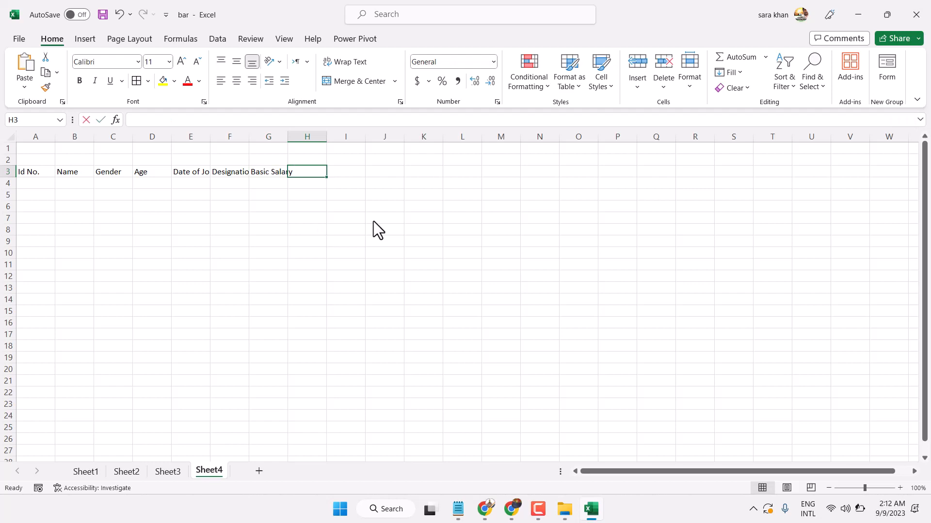
Step: Enter the headers "Address" in H3 and "Contact No." in I3
text(Add)
key(BackSpace)
text(ress)
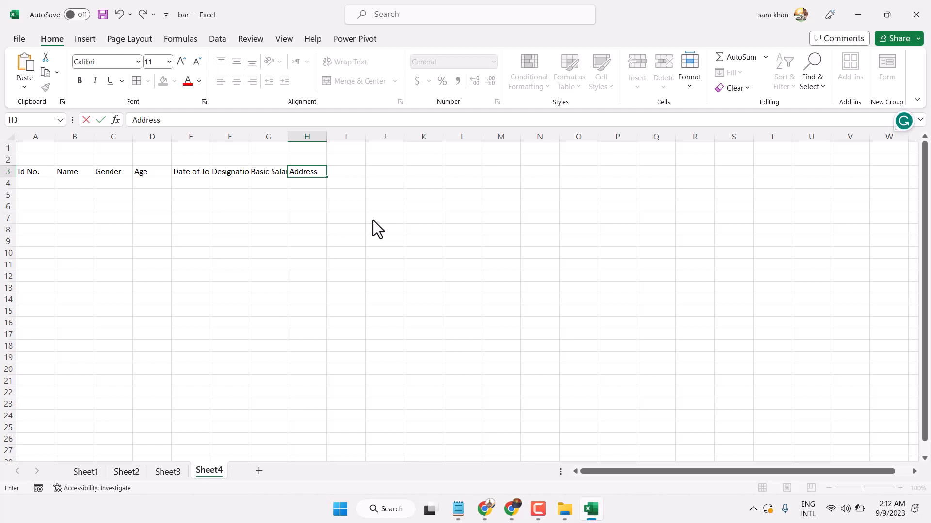
click(374, 220)
click(350, 173)
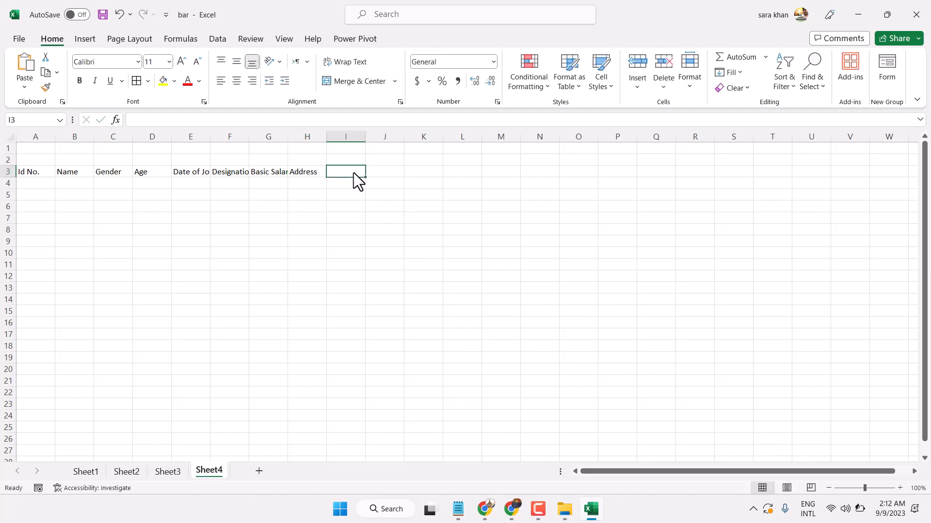
text(Cont)
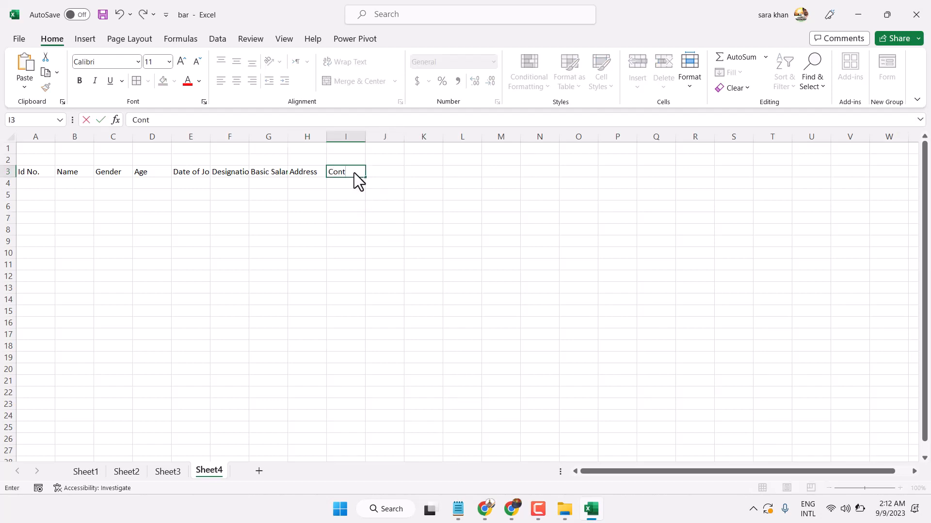
text(act No,)
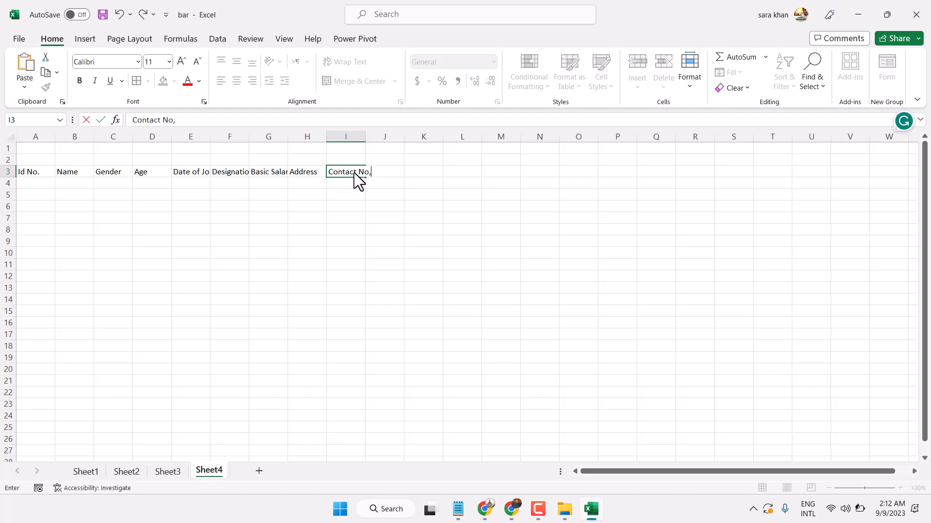
key(BackSpace)
text(.)
click(311, 207)
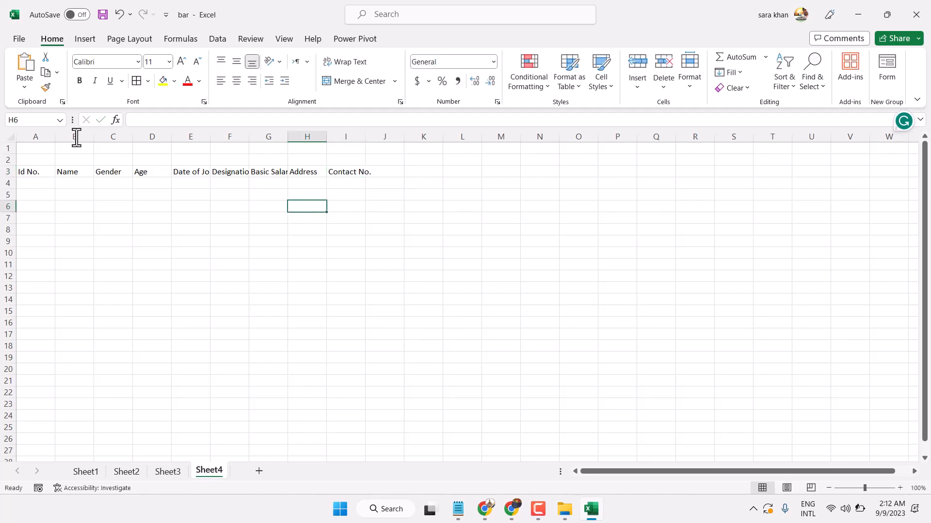
Step: Merge and center A1:I2 above the header row and enter the title "Employee Data" in it
drag(36, 151, 75, 148)
drag(146, 165, 346, 158)
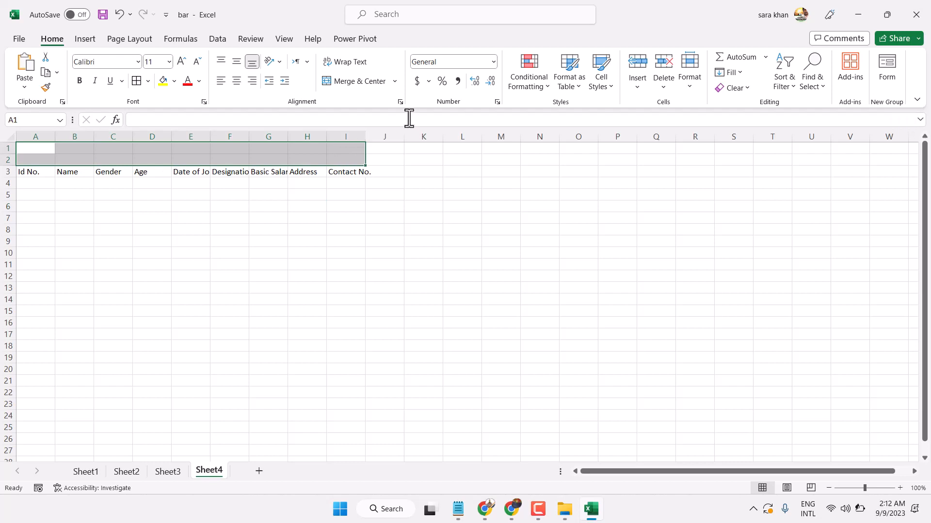
click(366, 82)
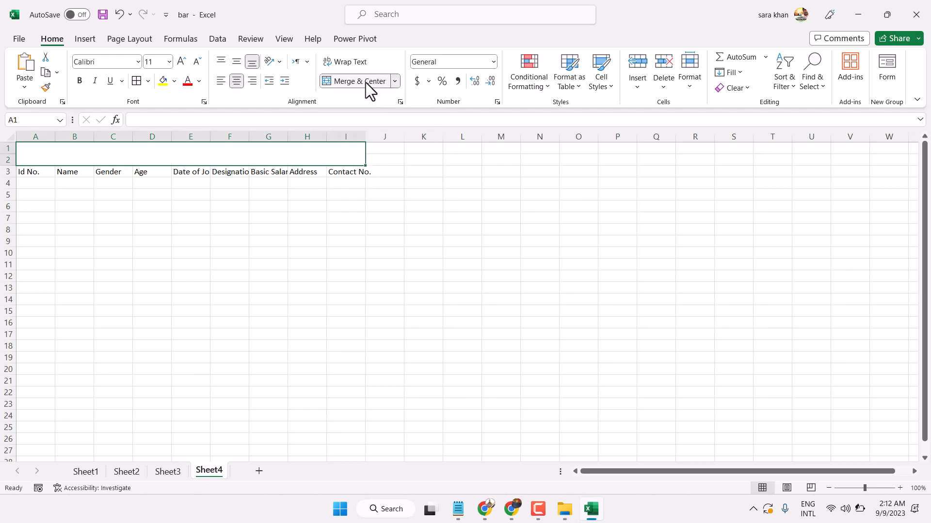
double_click(127, 156)
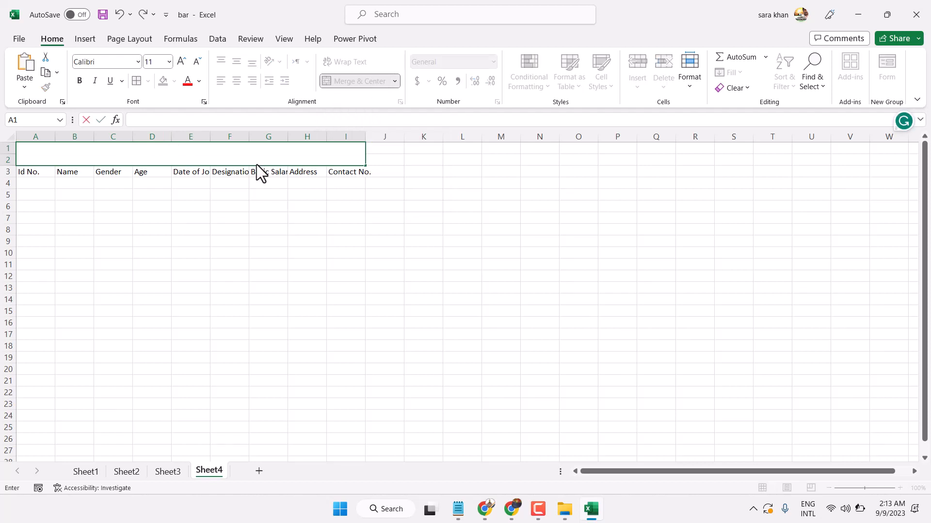
text(Employee Data)
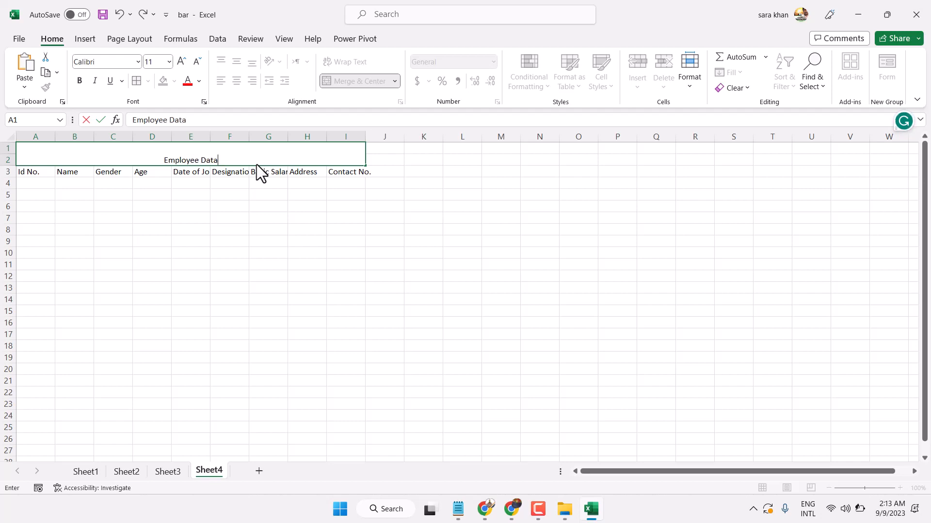
click(204, 205)
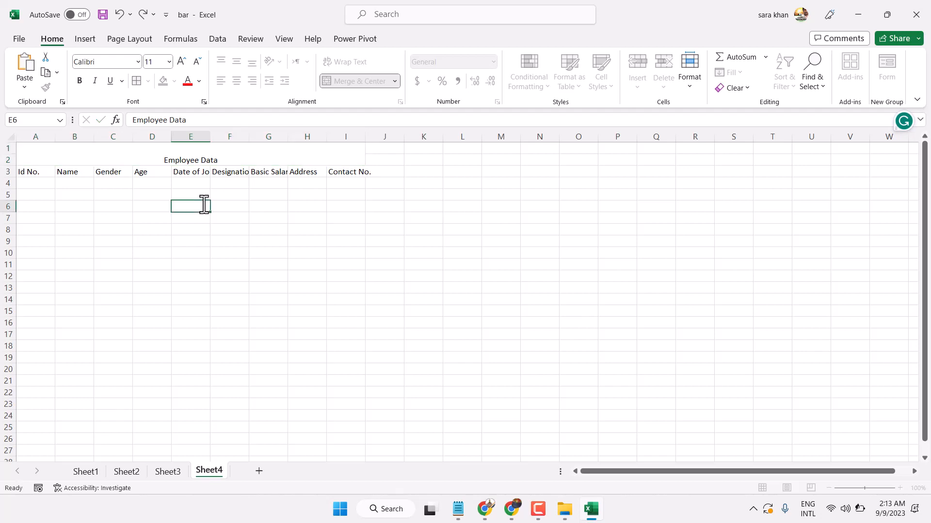
Step: Apply All Borders to the table range A1:I24
drag(28, 150, 318, 390)
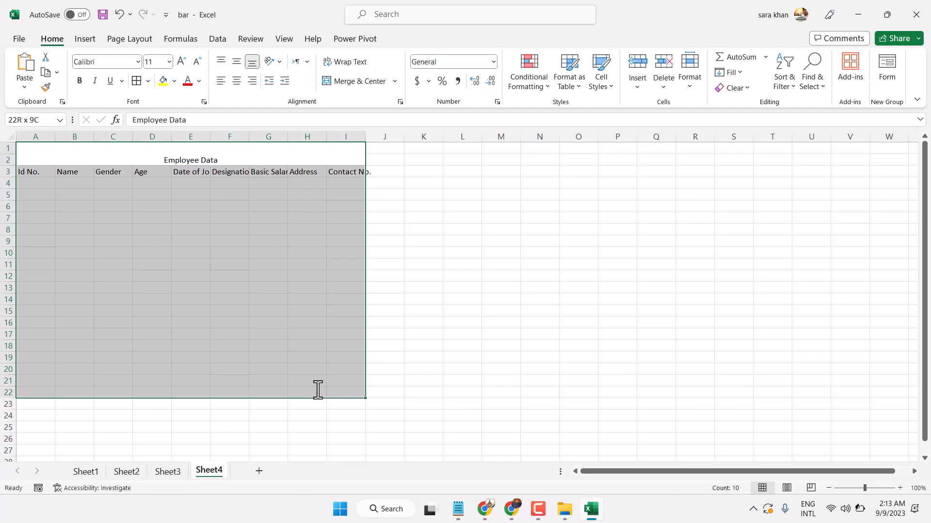
drag(317, 390, 321, 417)
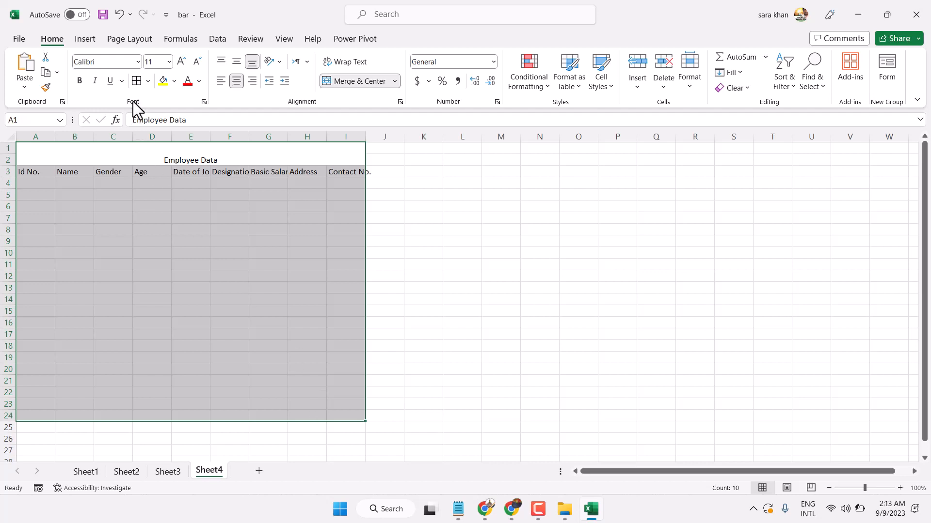
click(147, 82)
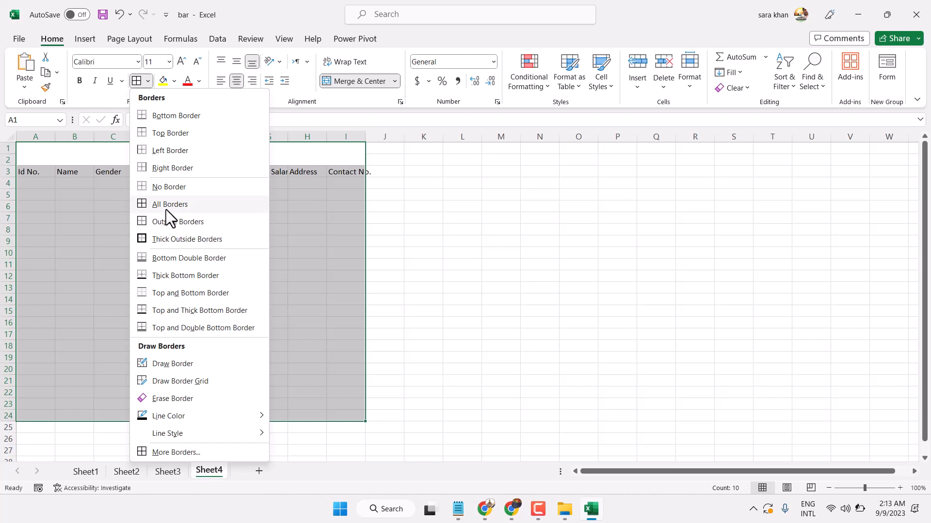
click(163, 203)
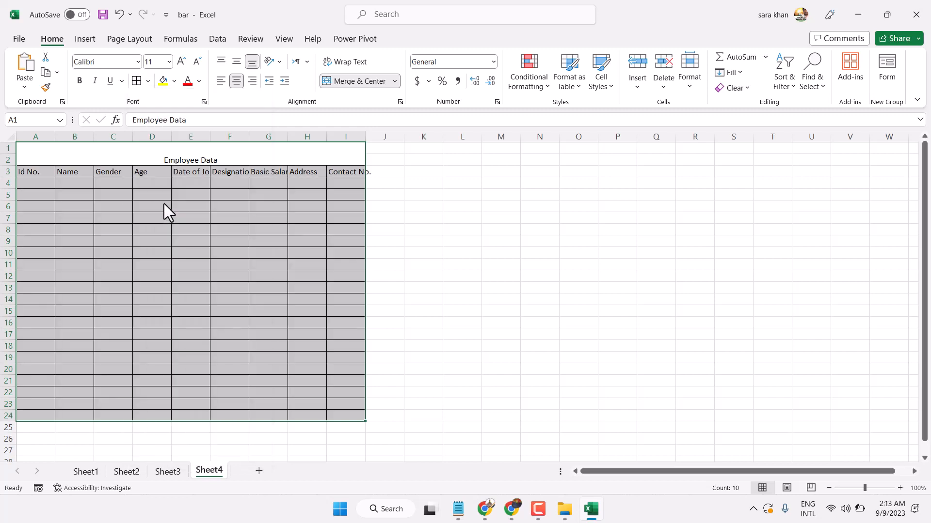
click(194, 240)
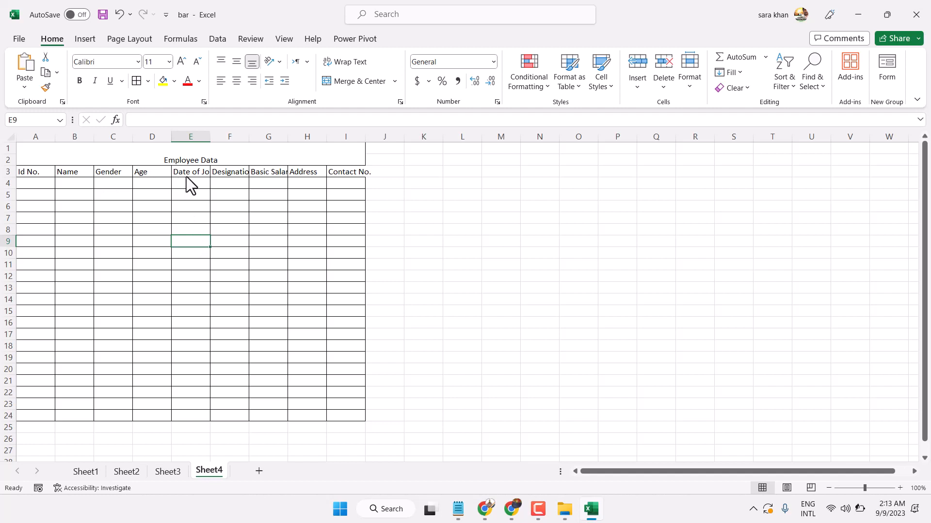
Step: AutoFit the widths of columns E, F and G to their Date of Joining, Designation and Basic Salary headers
double_click(210, 134)
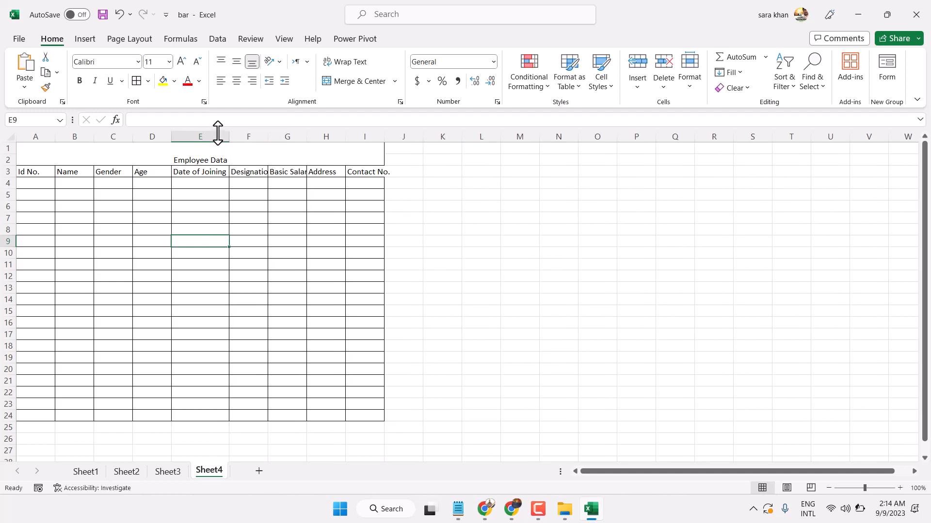
drag(268, 133, 267, 133)
double_click(268, 133)
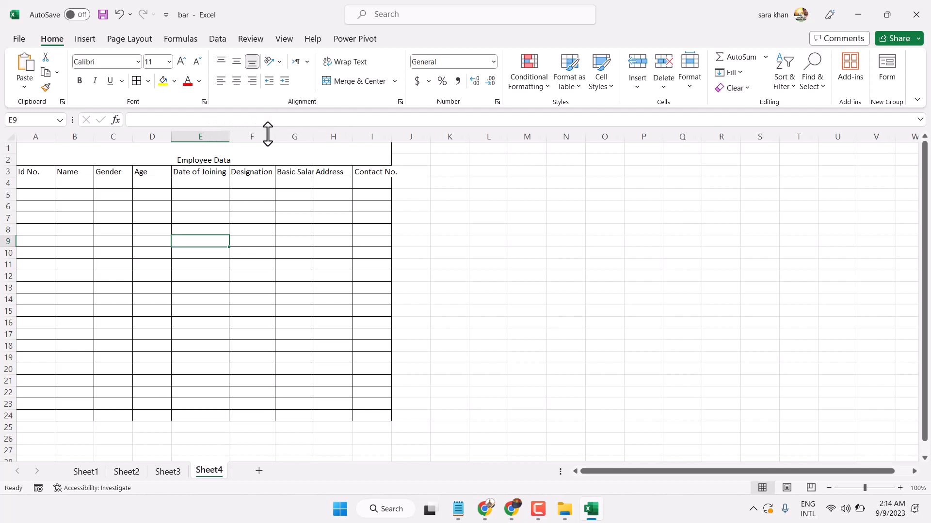
double_click(313, 135)
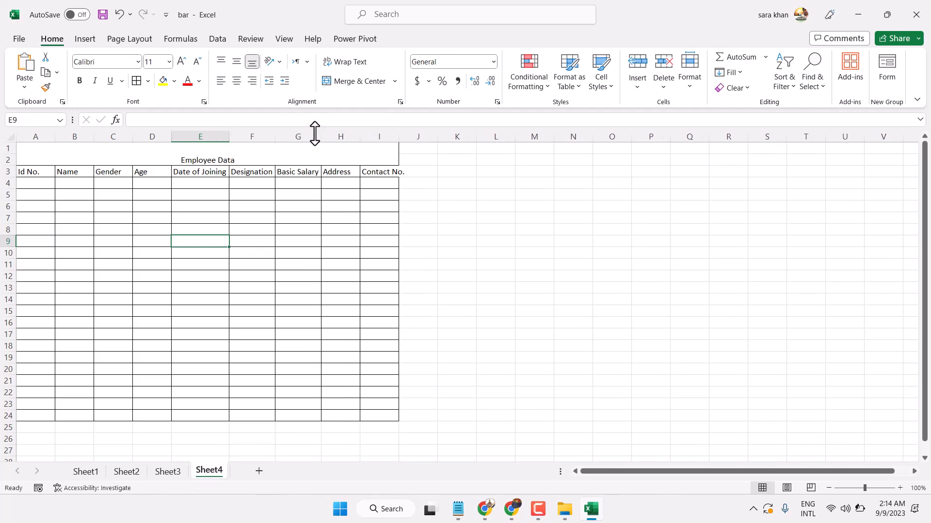
Step: AutoFit the widths of columns H and I to their Address and Contact No. headers
double_click(359, 138)
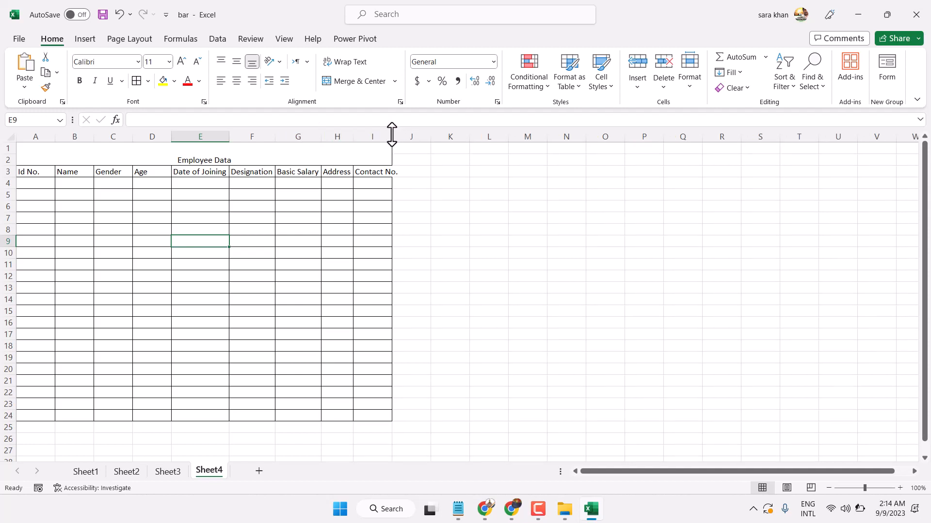
double_click(400, 135)
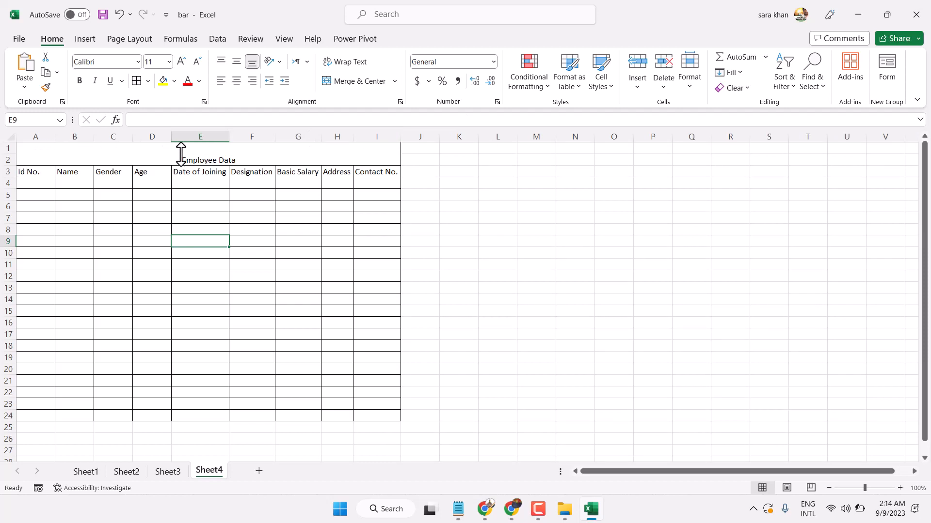
Step: Middle-align the merged "Employee Data" title vertically within A1:I2
click(144, 156)
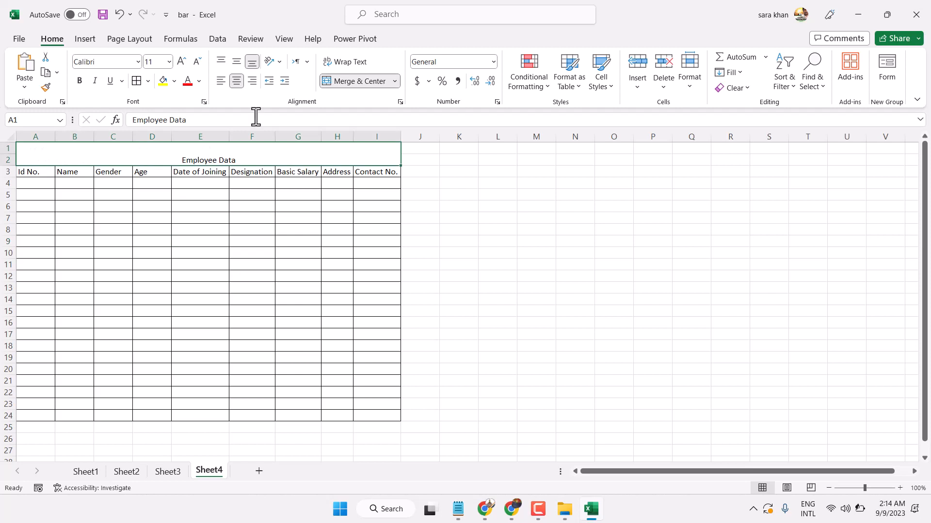
click(236, 62)
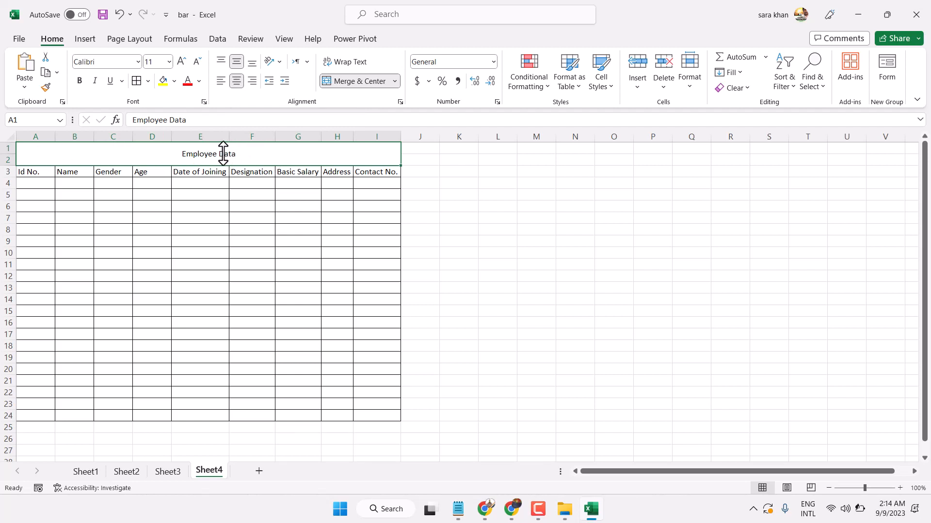
double_click(115, 151)
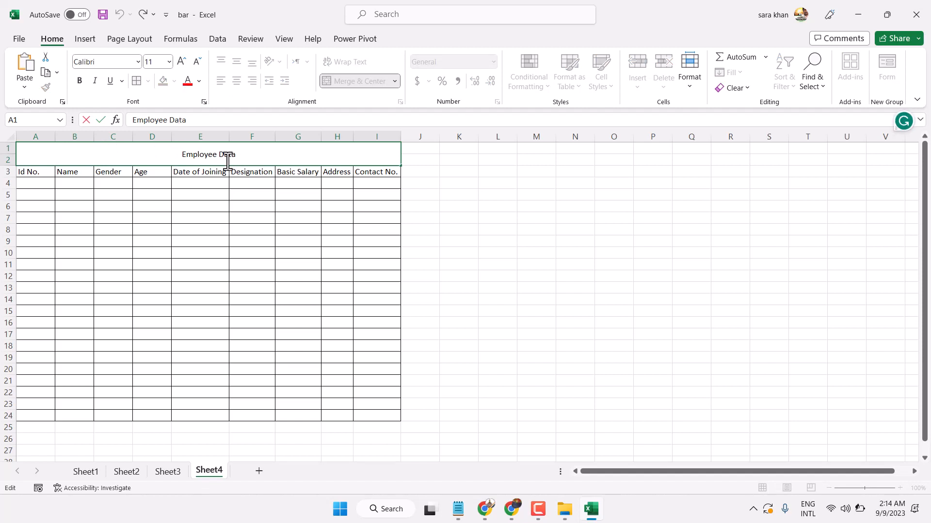
click(102, 210)
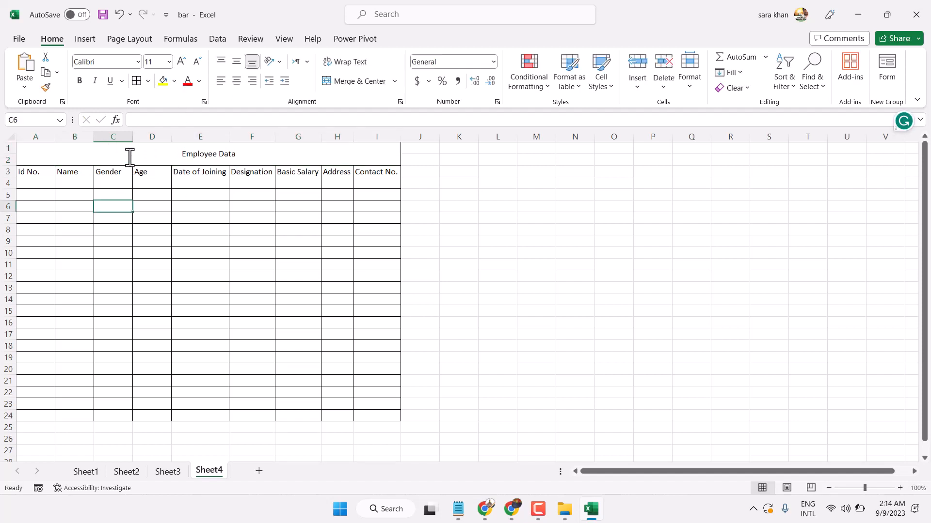
Step: Fill the merged "Employee Data" title cell with the standard green color
click(129, 156)
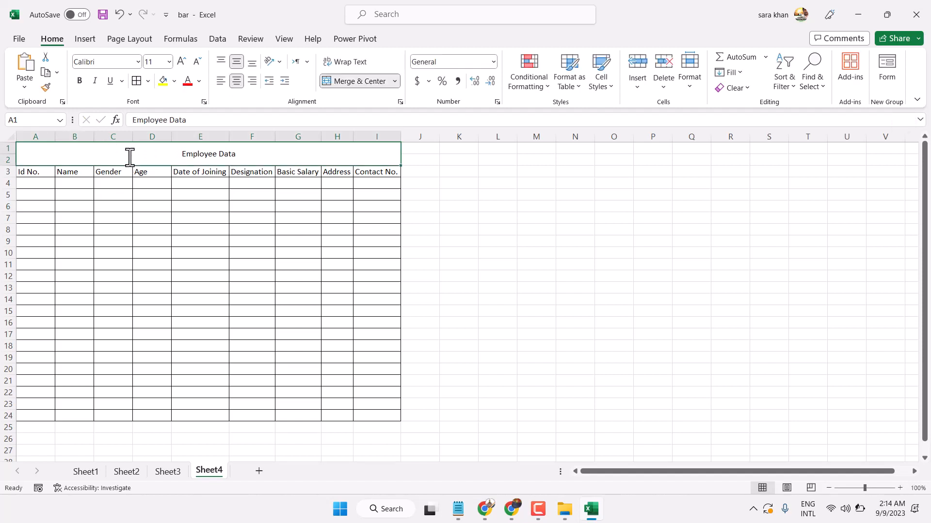
click(175, 82)
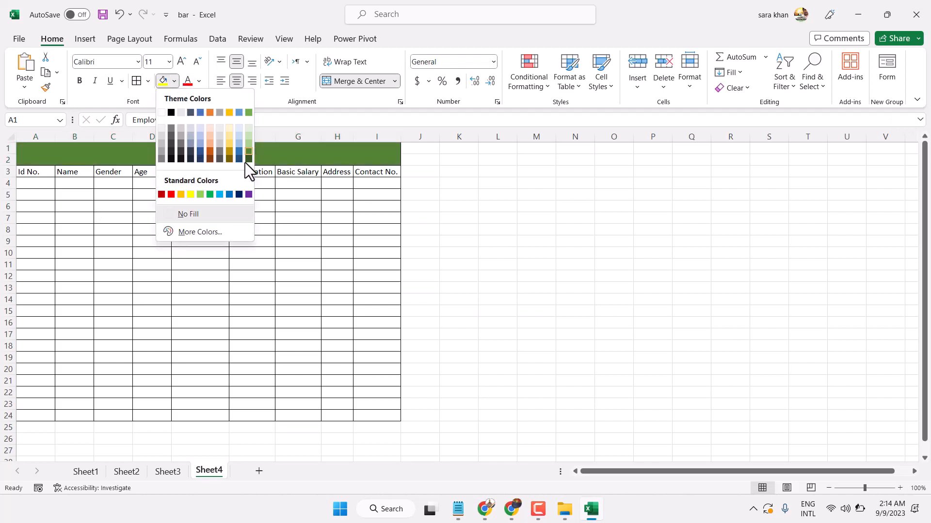
click(209, 194)
Step: Change the font color of the entire "Employee Data" title text to white
double_click(209, 155)
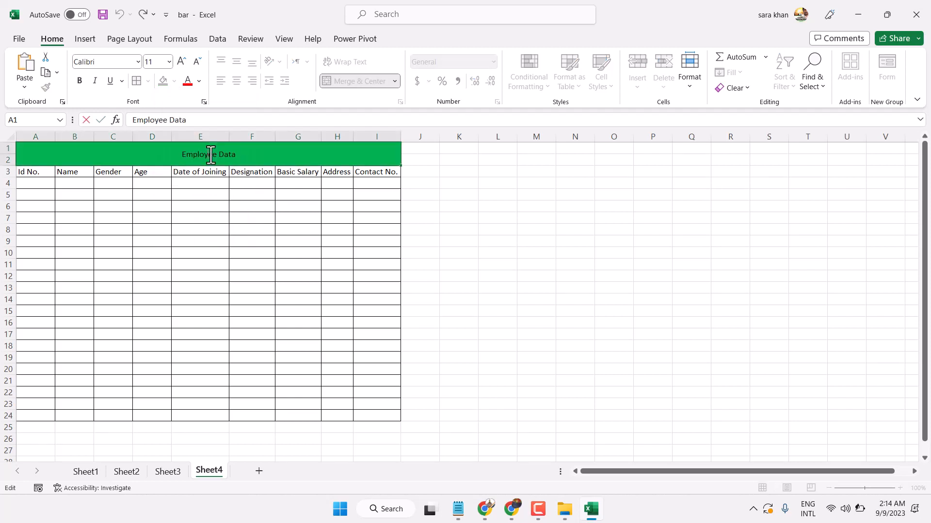
double_click(211, 155)
click(211, 155)
double_click(210, 154)
click(211, 154)
double_click(210, 154)
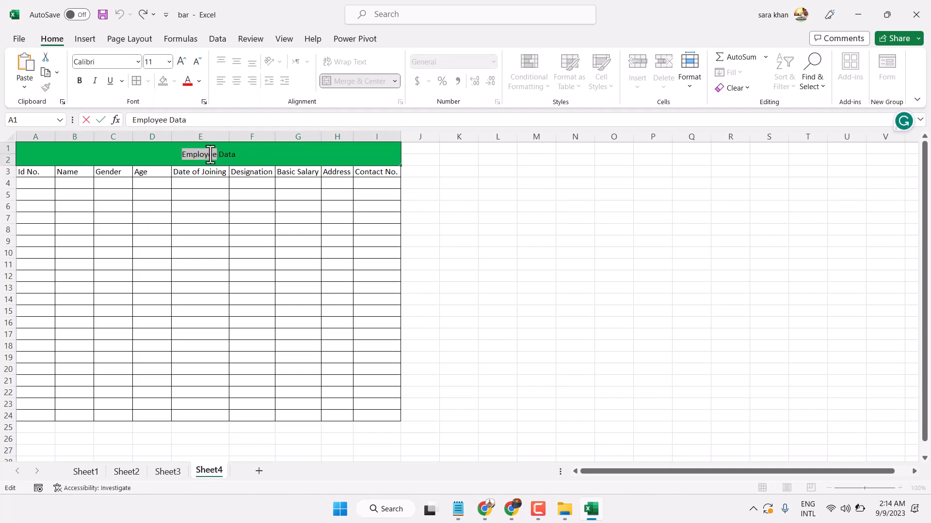
triple_click(210, 155)
click(198, 81)
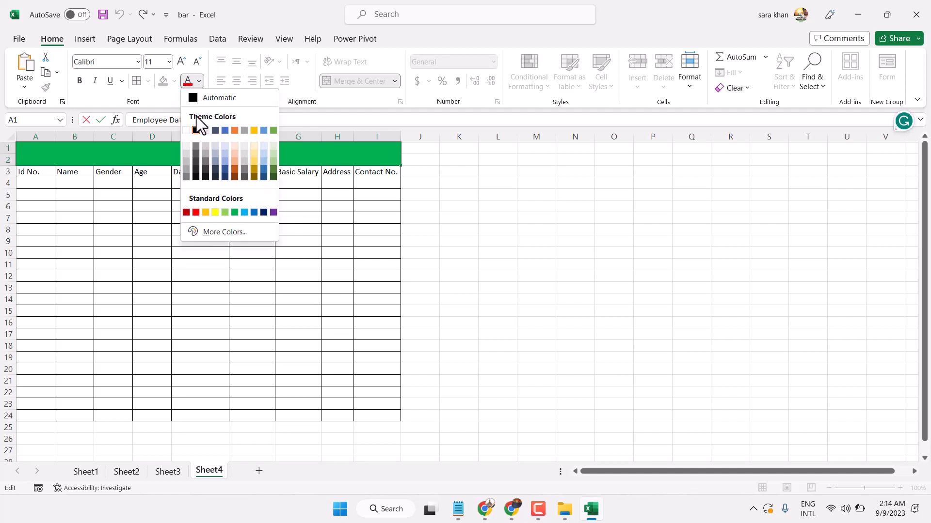
click(188, 131)
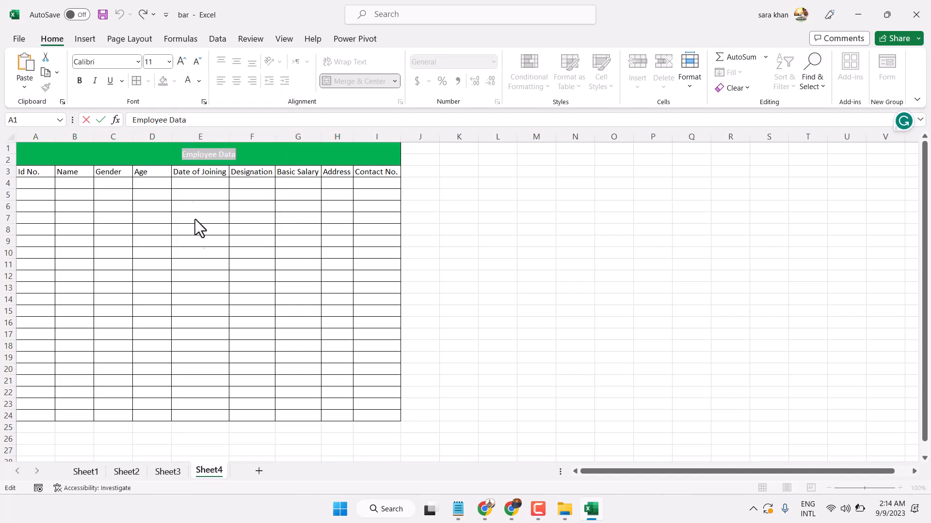
click(198, 246)
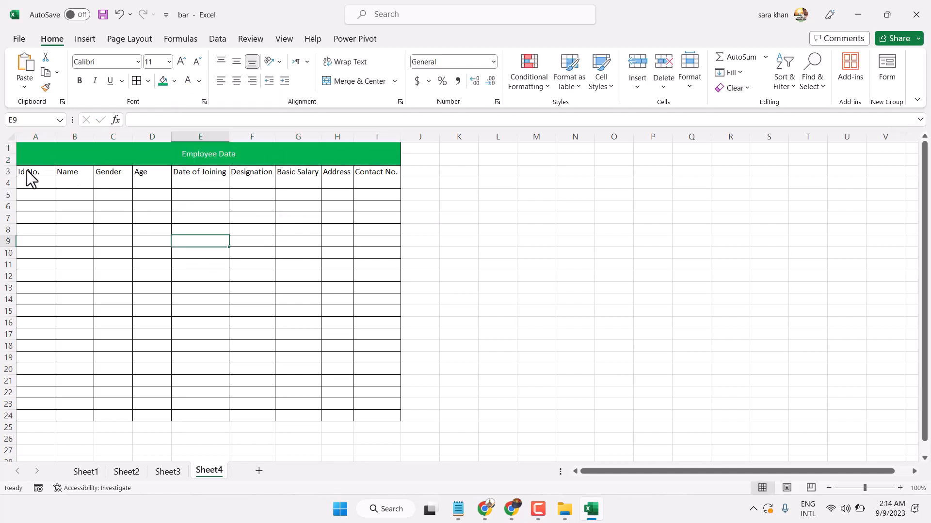
Step: Fill the header row A3:I3 with the standard yellow color
drag(21, 172, 376, 173)
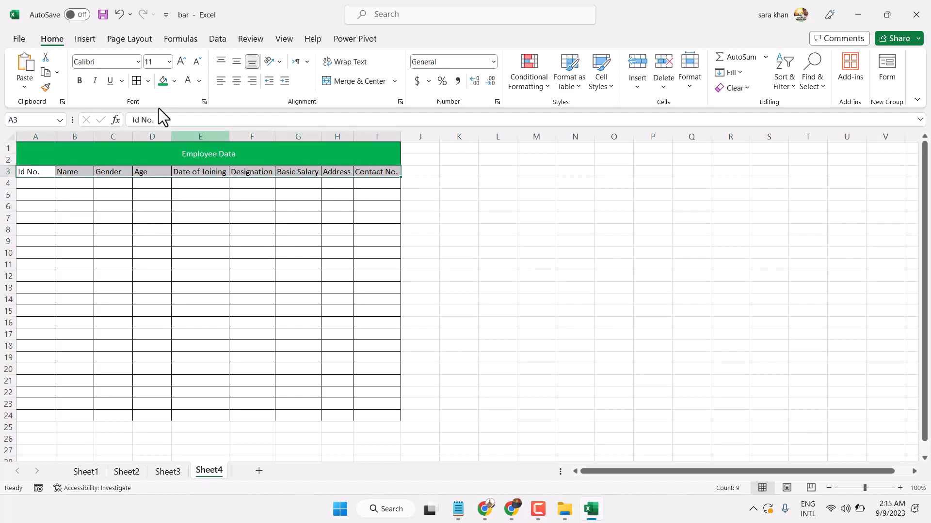
click(179, 222)
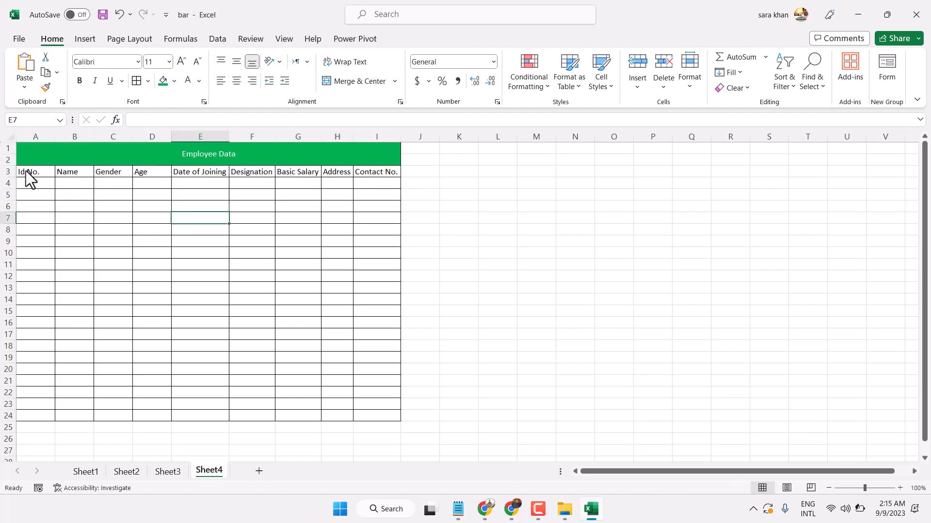
click(24, 173)
drag(91, 174, 383, 170)
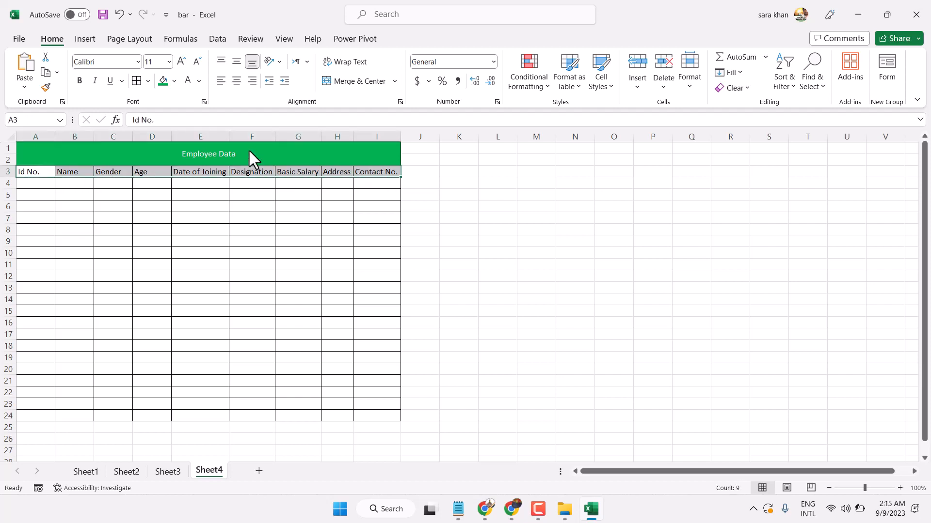
click(174, 81)
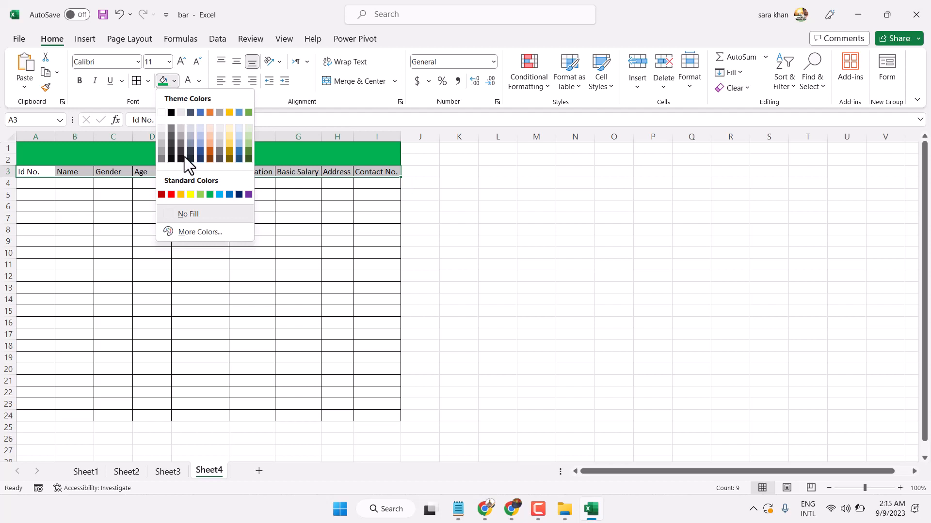
click(191, 196)
Step: Increase the font size of the whole table A1:I24 to 16
drag(28, 154, 346, 419)
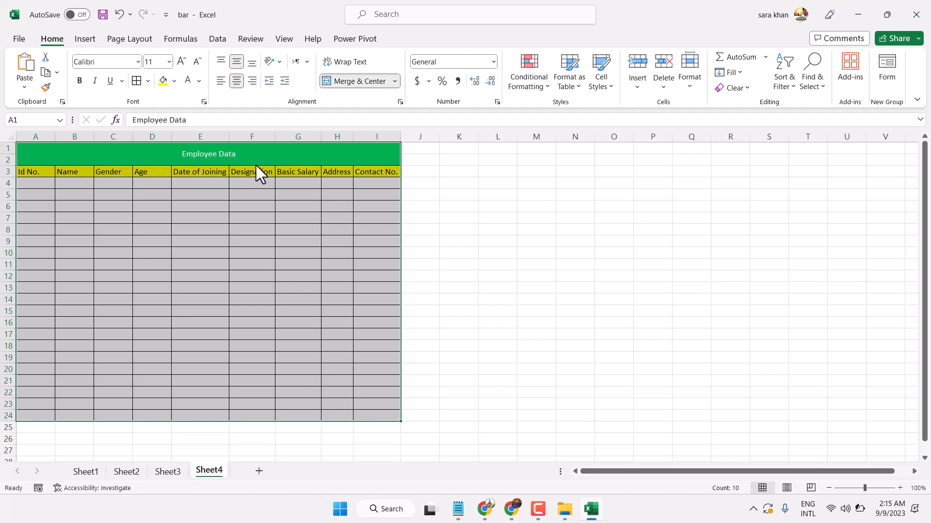
click(179, 62)
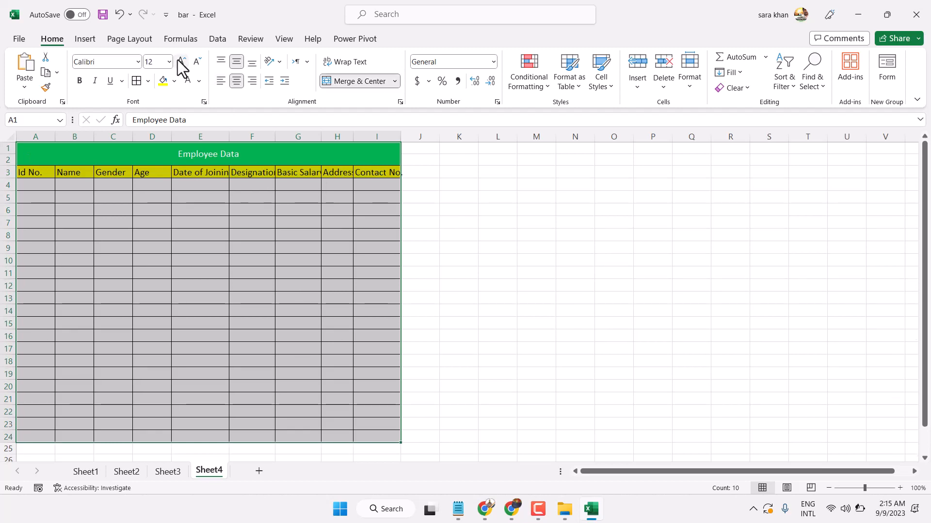
click(179, 62)
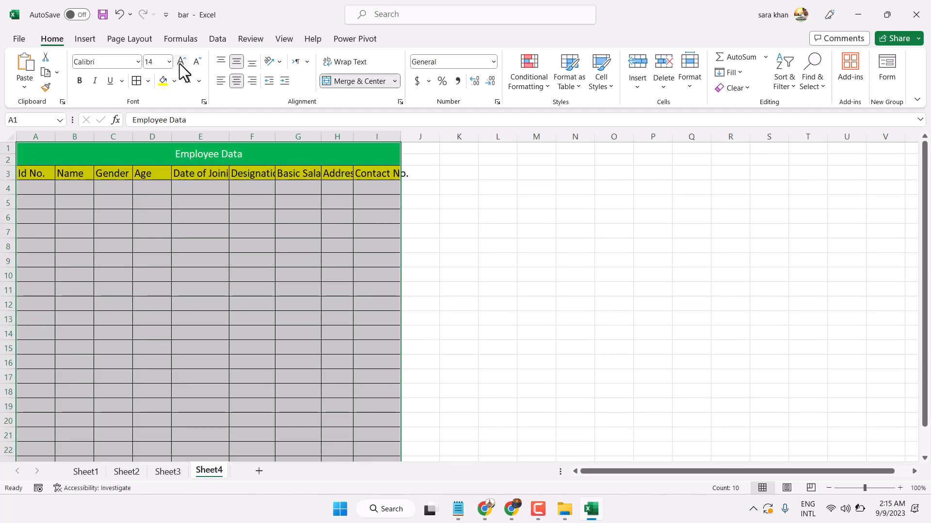
click(180, 63)
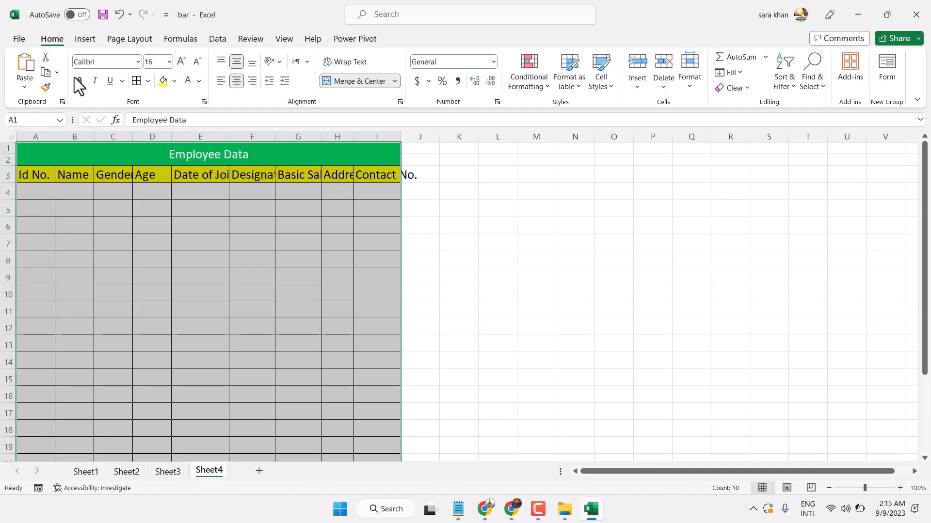
click(45, 193)
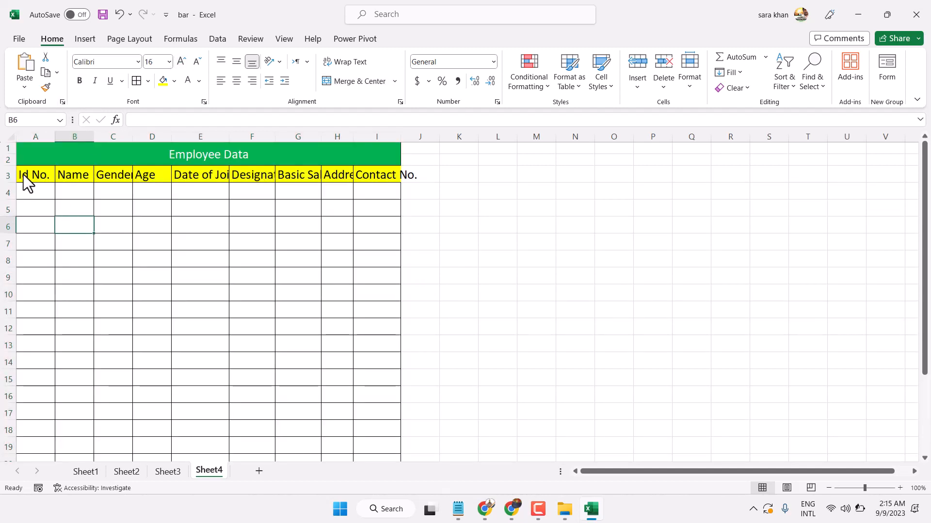
Step: Make the column headers in A3:I3 bold
drag(24, 183, 383, 173)
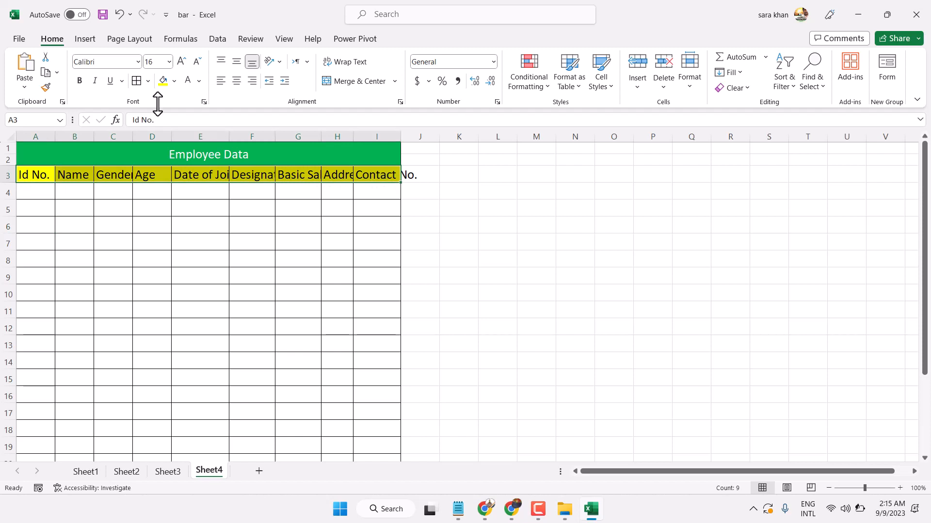
click(80, 80)
click(278, 261)
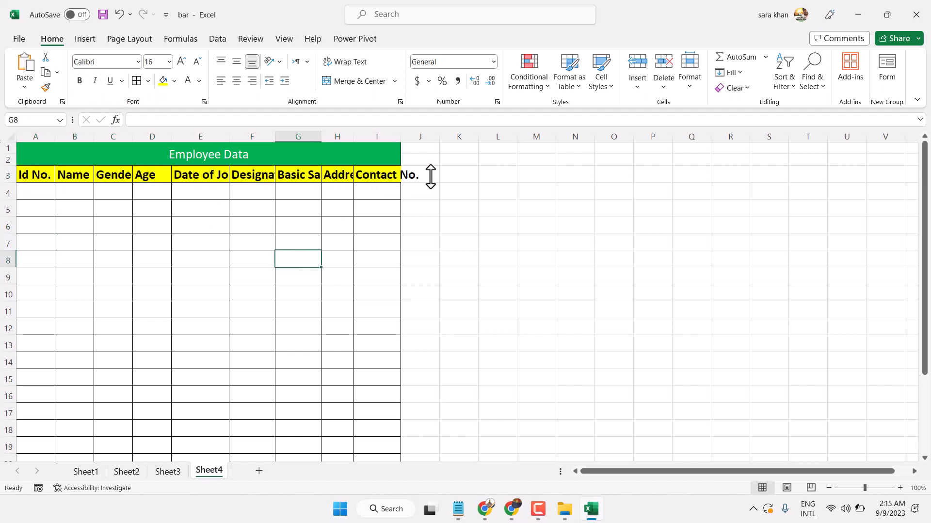
Step: AutoFit the widths of columns I, H, G, F and E to their enlarged bold headers
double_click(401, 134)
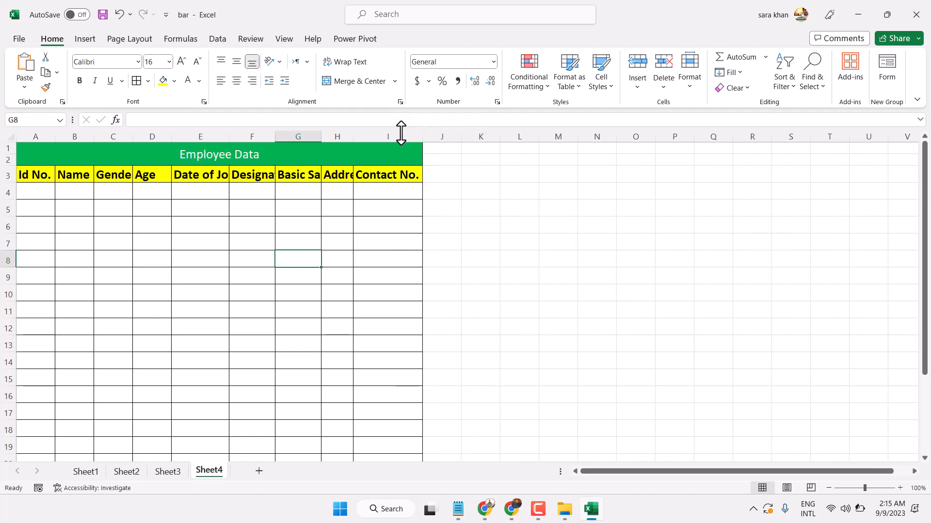
double_click(353, 133)
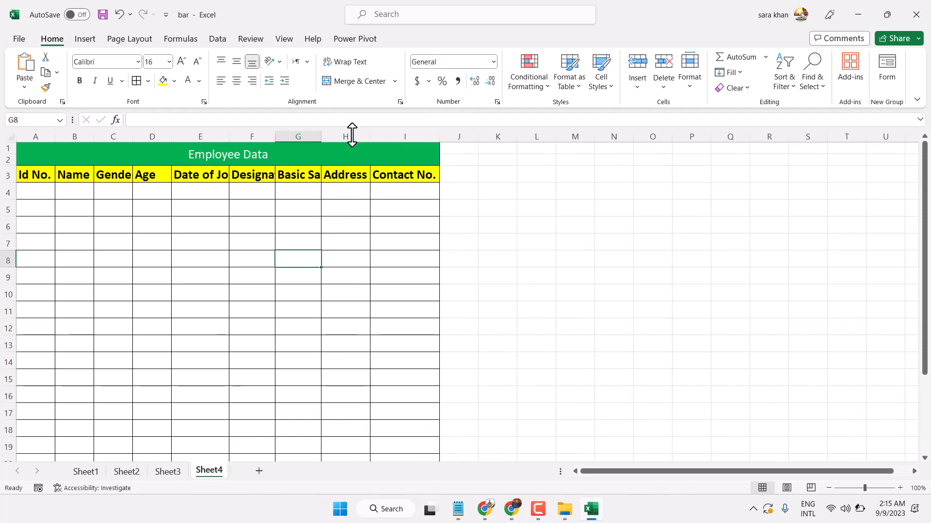
double_click(321, 137)
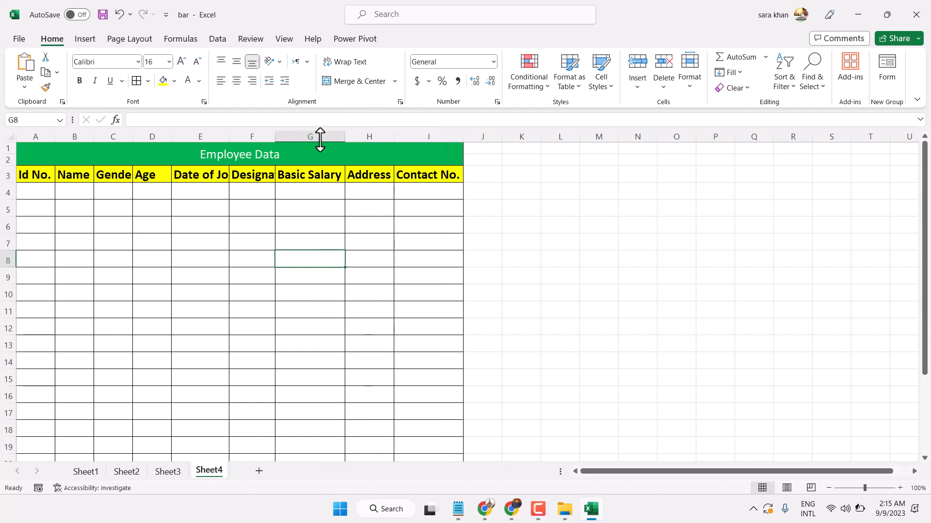
double_click(275, 136)
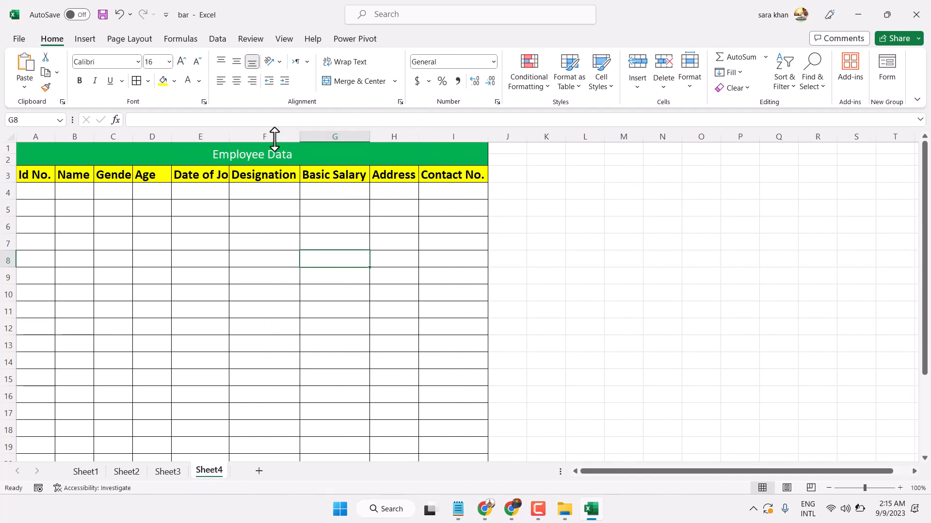
double_click(228, 138)
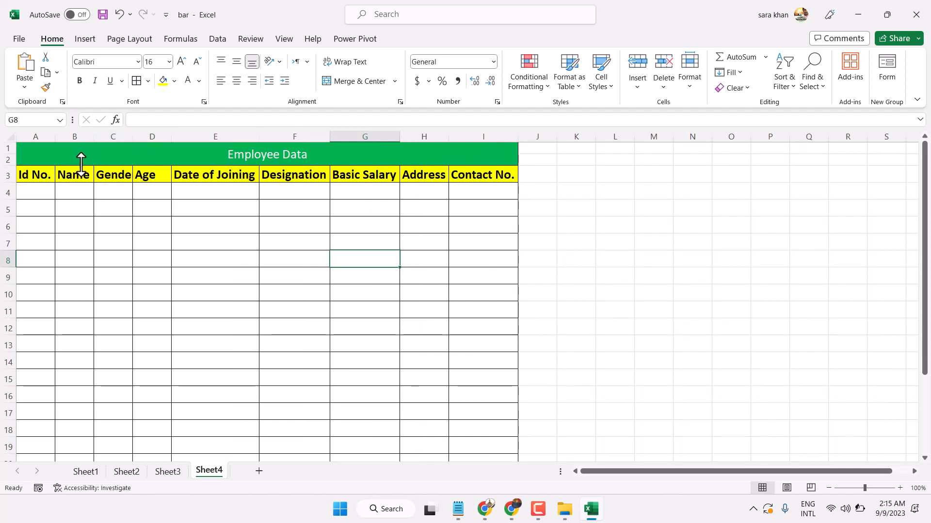
click(131, 154)
double_click(131, 155)
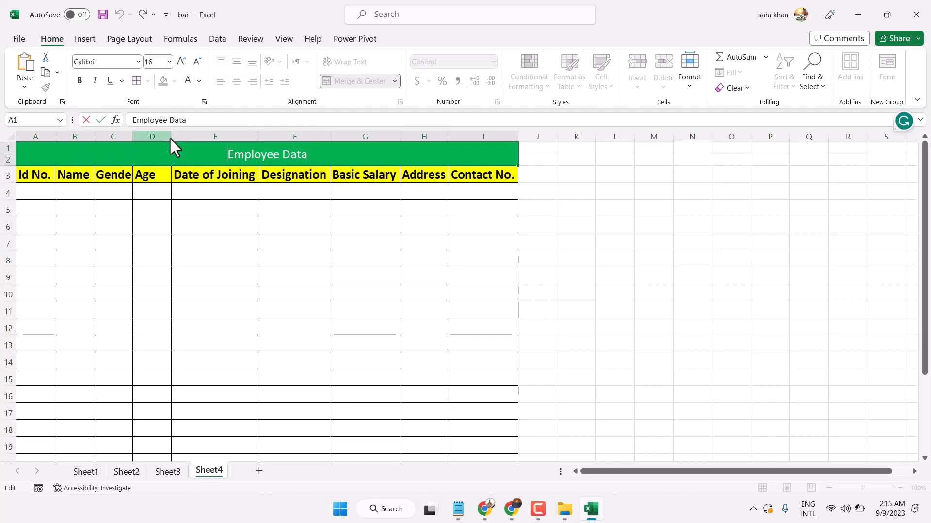
click(210, 272)
scroll(209, 272, down, 3)
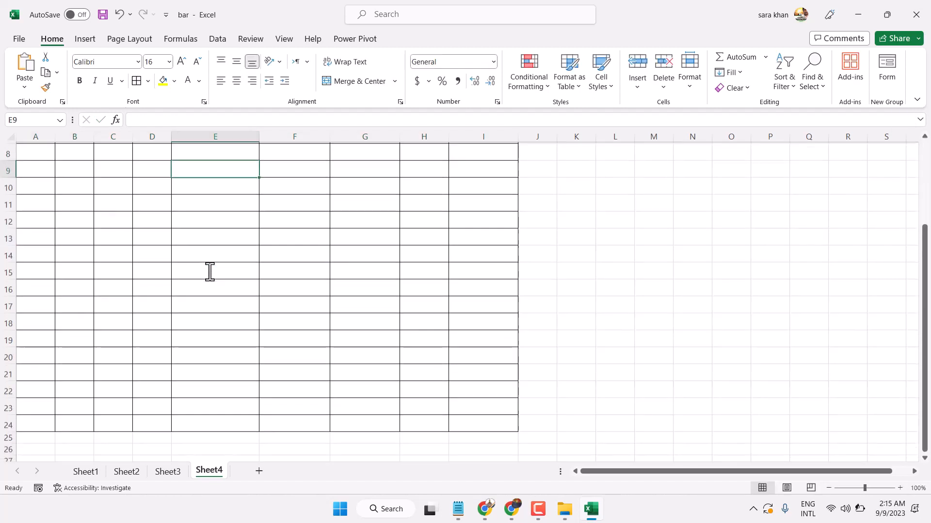
scroll(210, 272, up, 3)
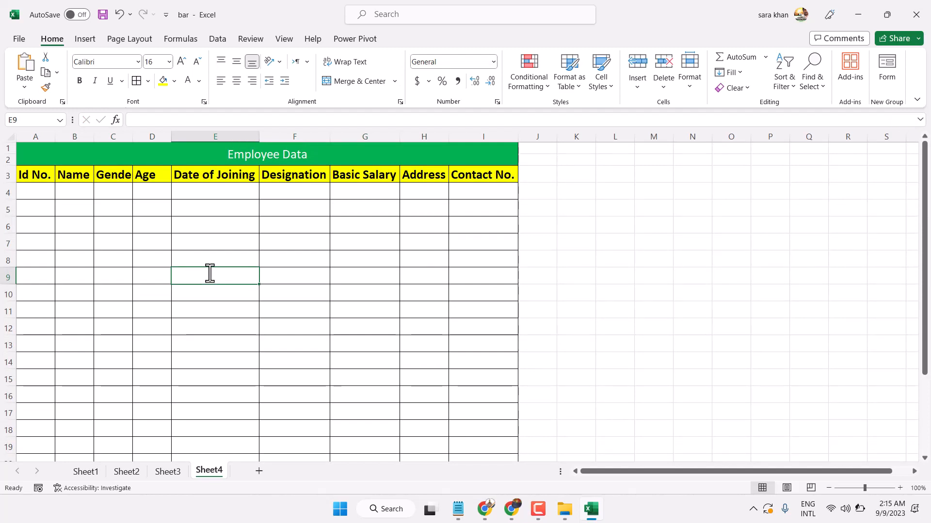
Step: Open the Quick Access Toolbar customization options and list All Commands as the command source
click(36, 195)
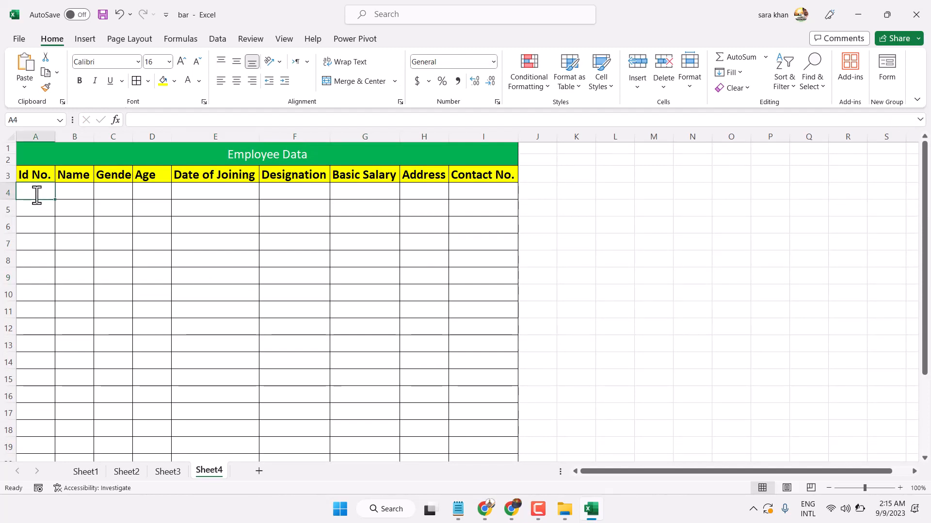
click(19, 39)
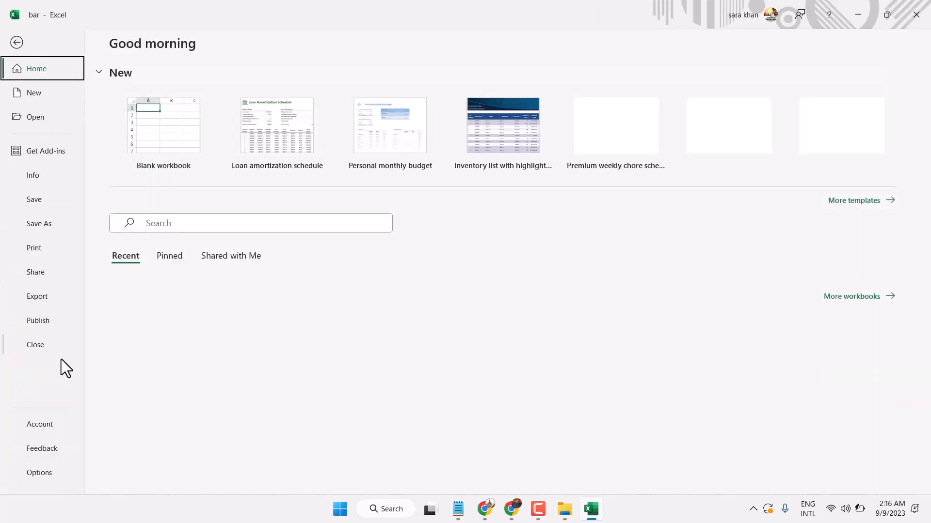
click(51, 472)
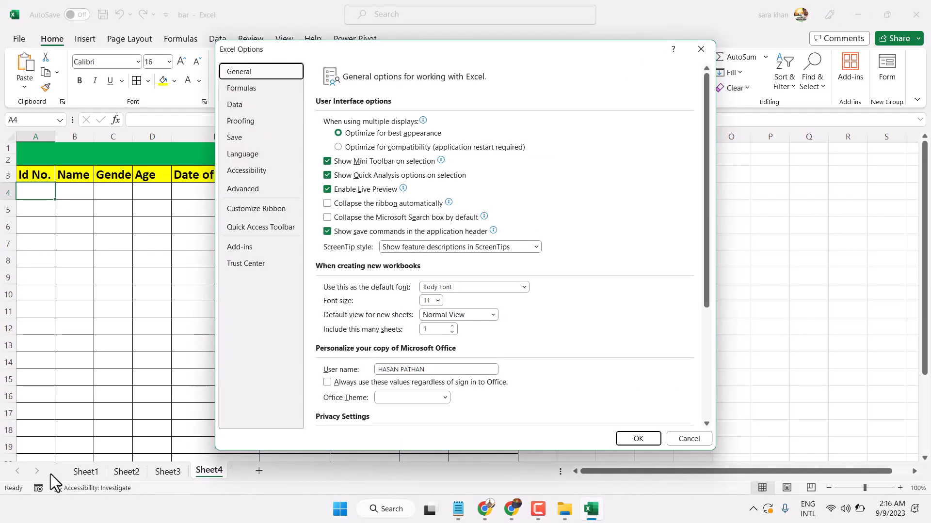
click(262, 228)
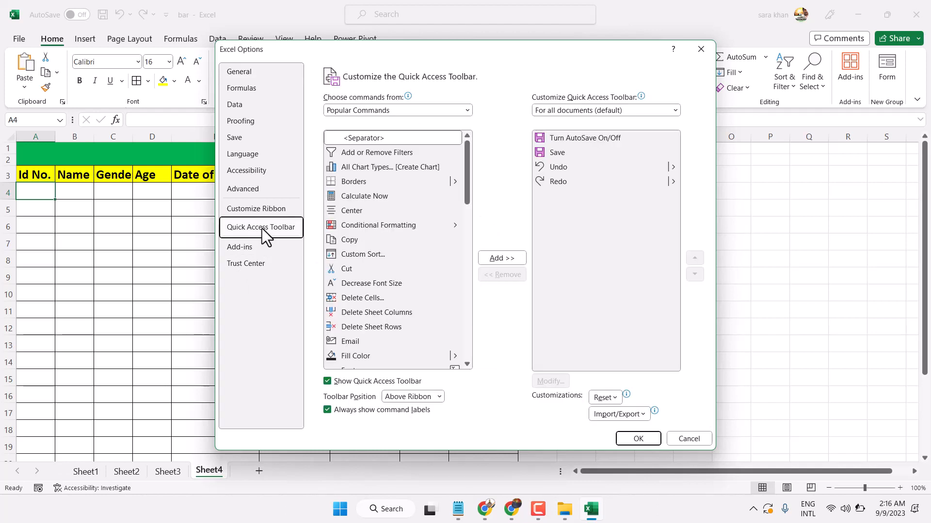
click(364, 109)
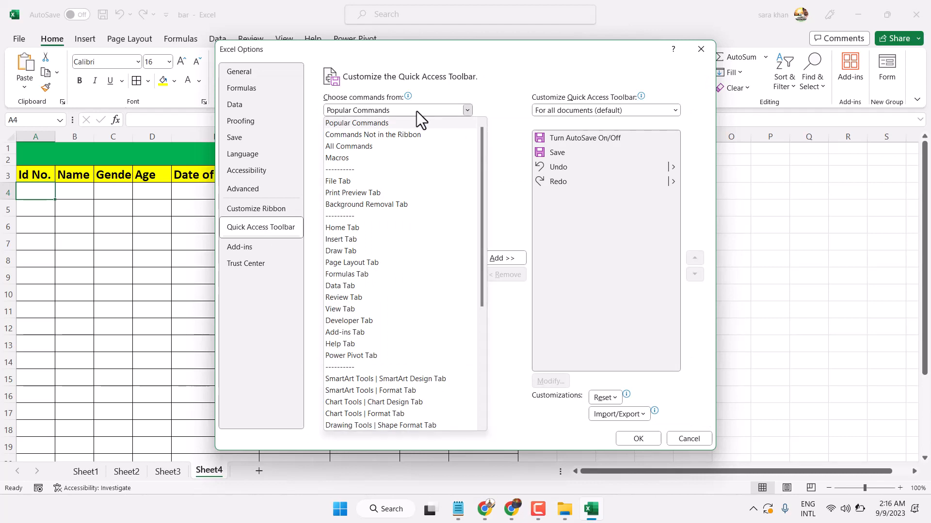
click(353, 147)
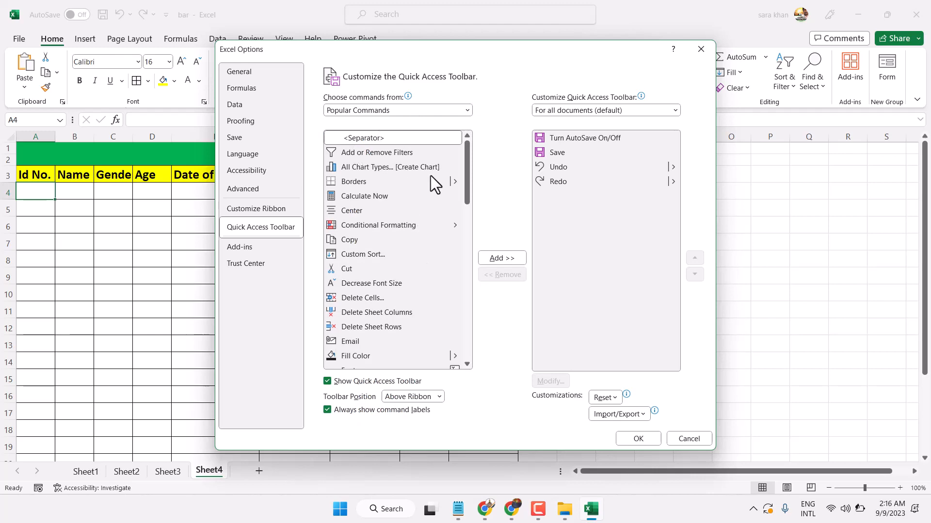
Step: Add the Form... command to the Quick Access Toolbar and accept the options
drag(466, 150, 465, 215)
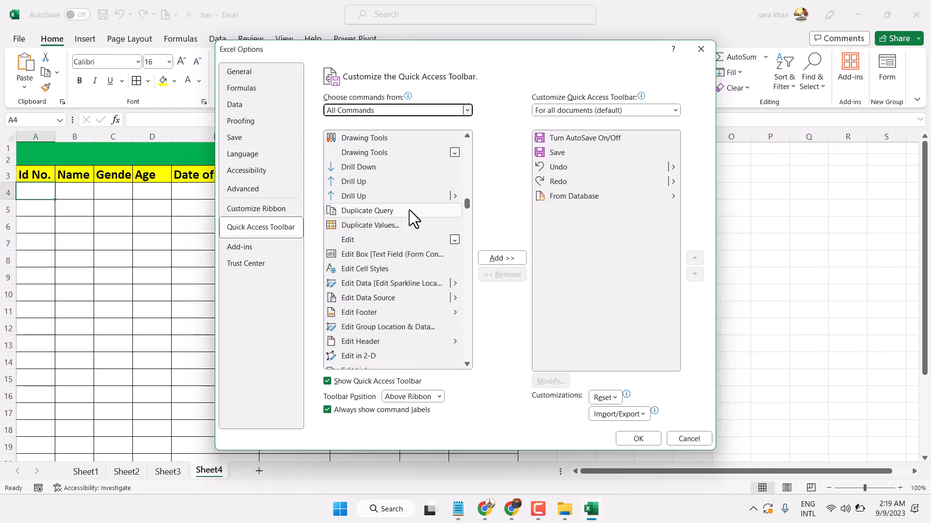
scroll(409, 211, down, 6)
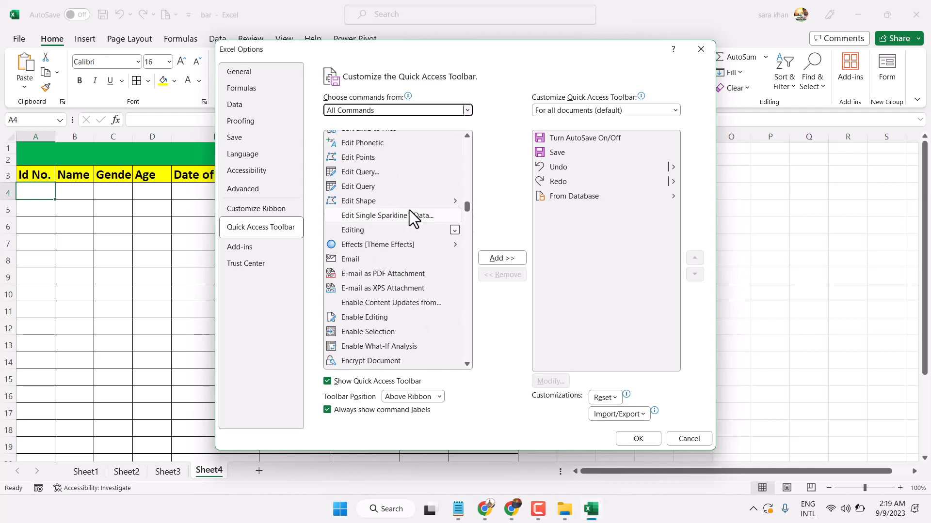
scroll(409, 211, down, 10)
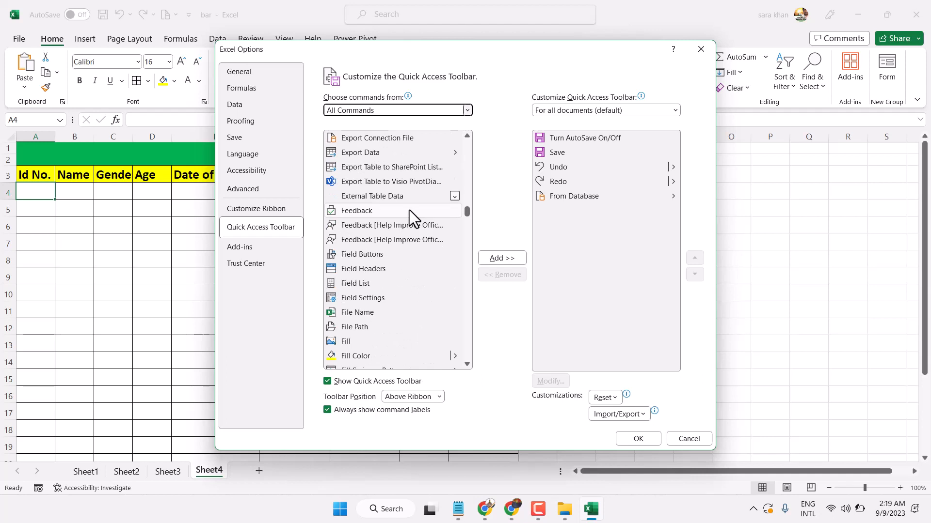
scroll(409, 210, down, 5)
scroll(409, 211, up, 4)
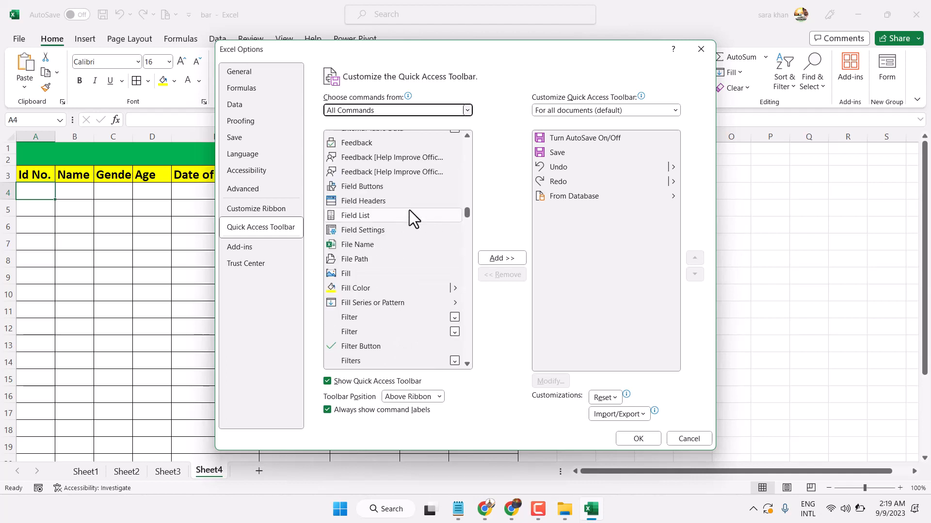
scroll(409, 210, down, 3)
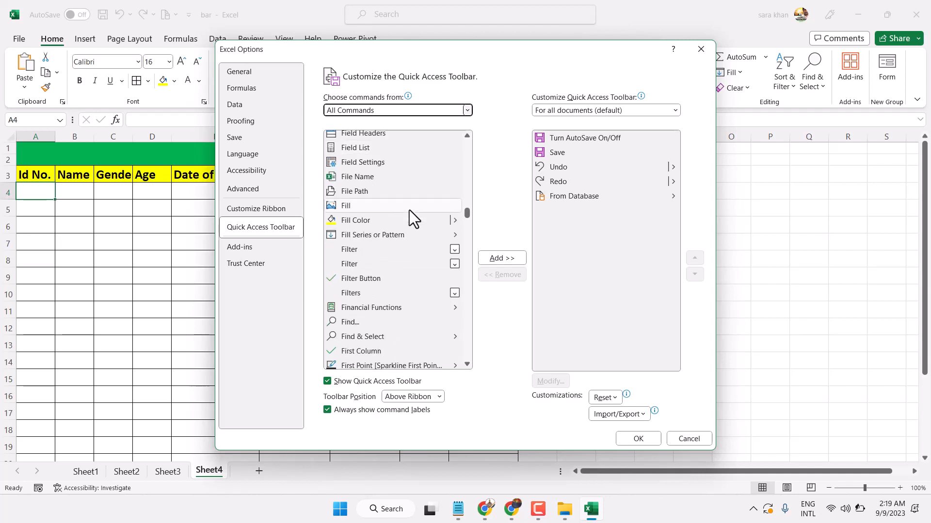
scroll(409, 210, down, 3)
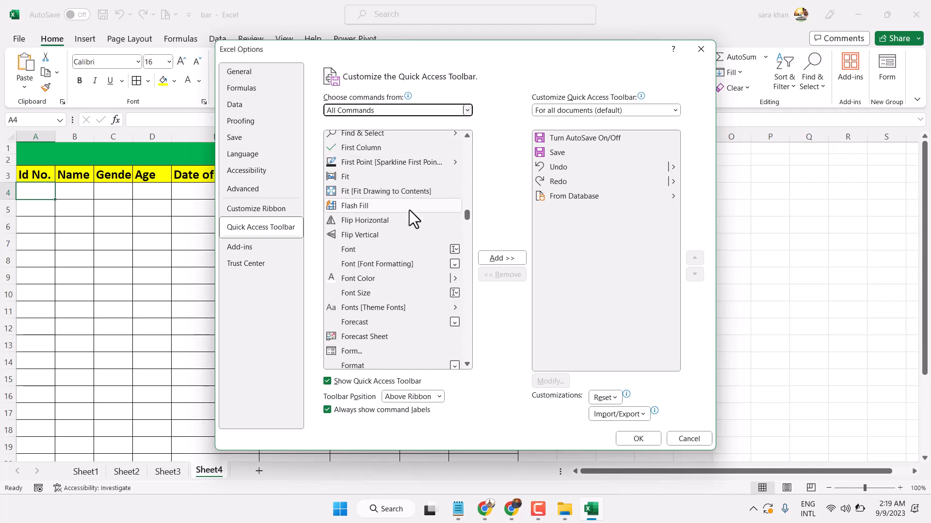
scroll(409, 210, down, 2)
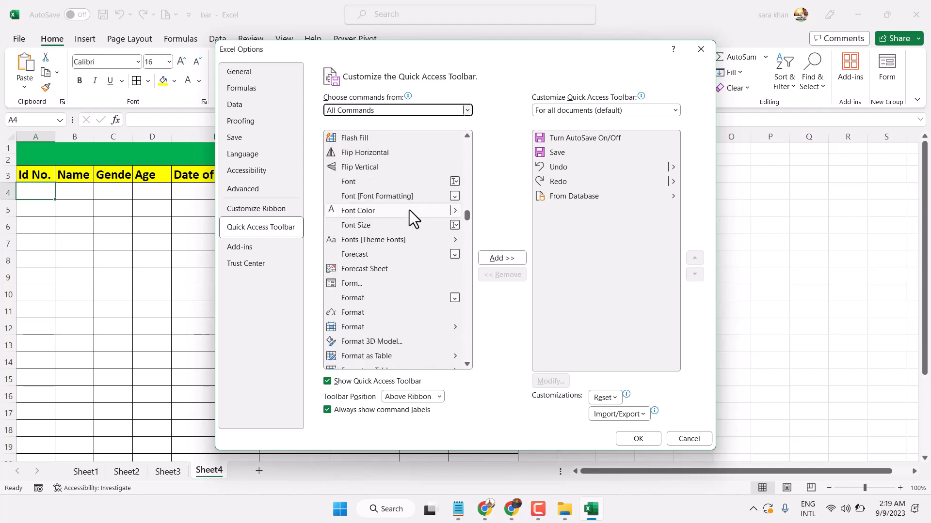
click(348, 284)
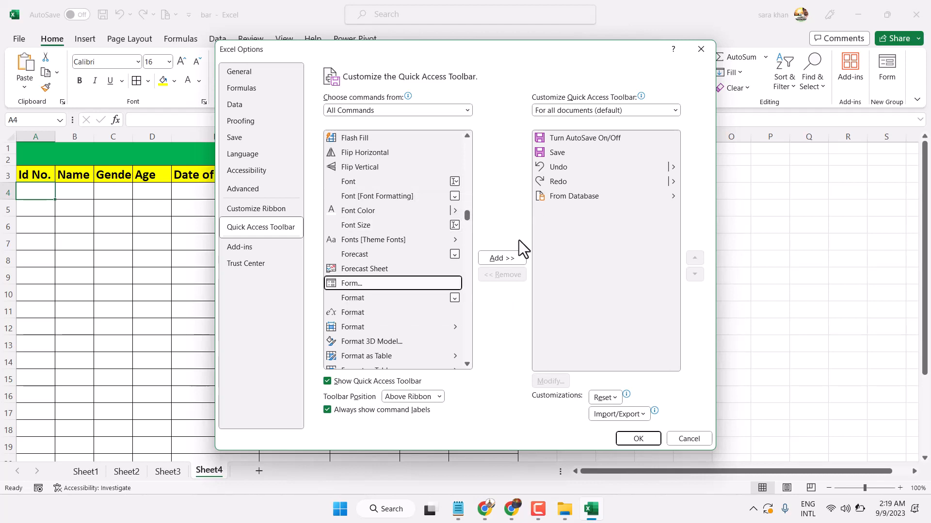
click(499, 258)
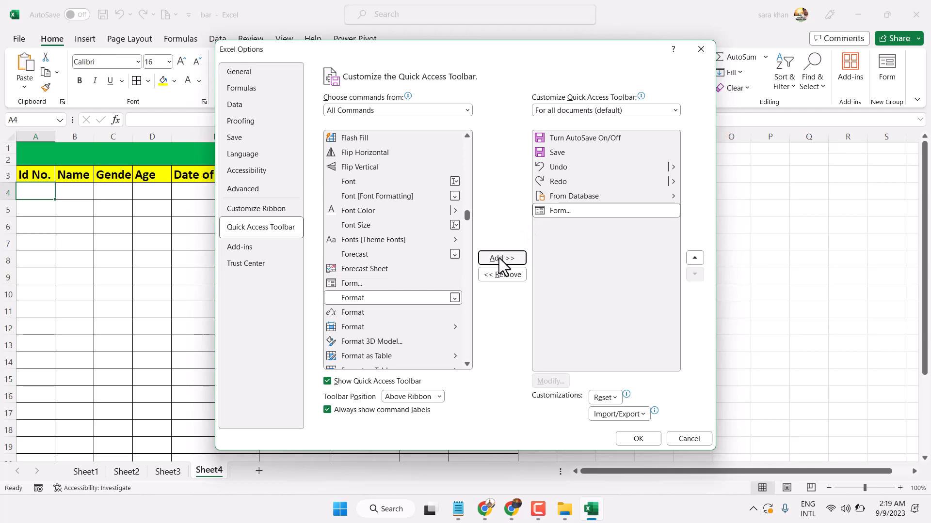
click(638, 438)
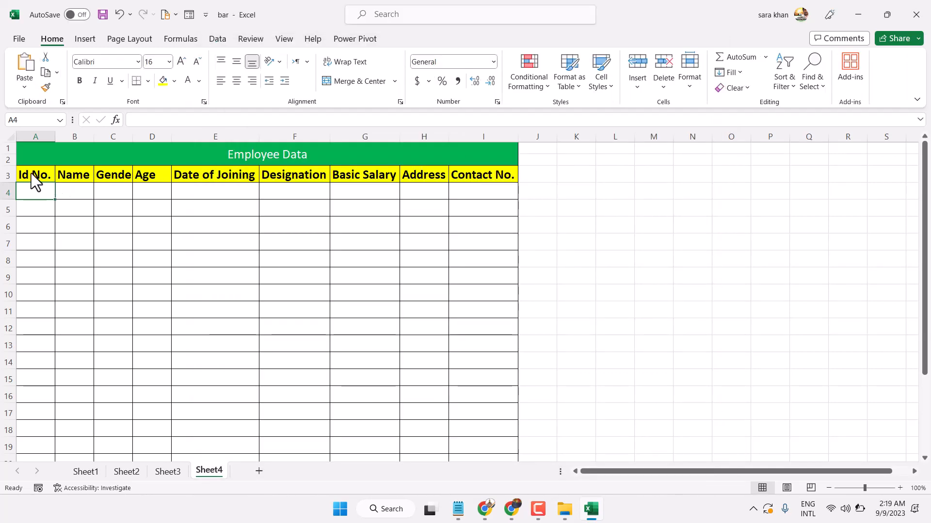
Step: Open the data entry form for the header row A3:I3, using the selection's first row as column labels
drag(27, 178, 482, 177)
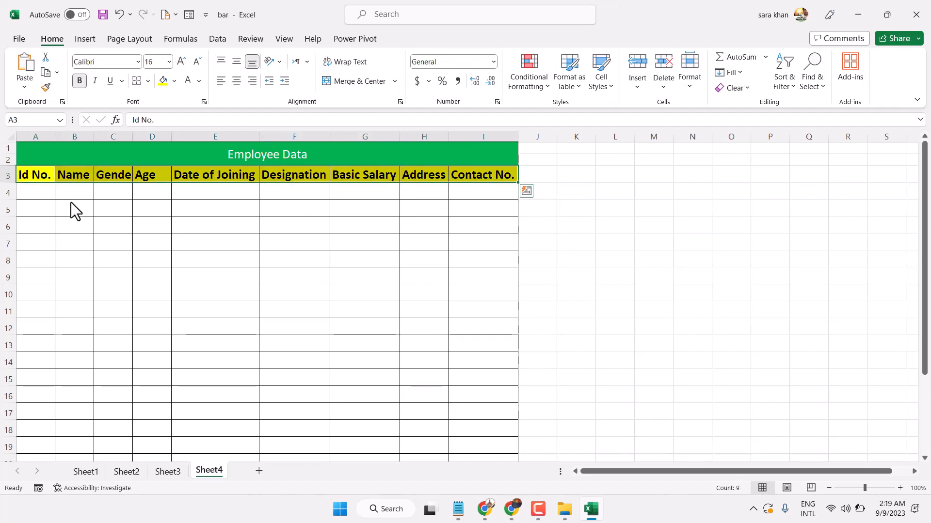
click(189, 15)
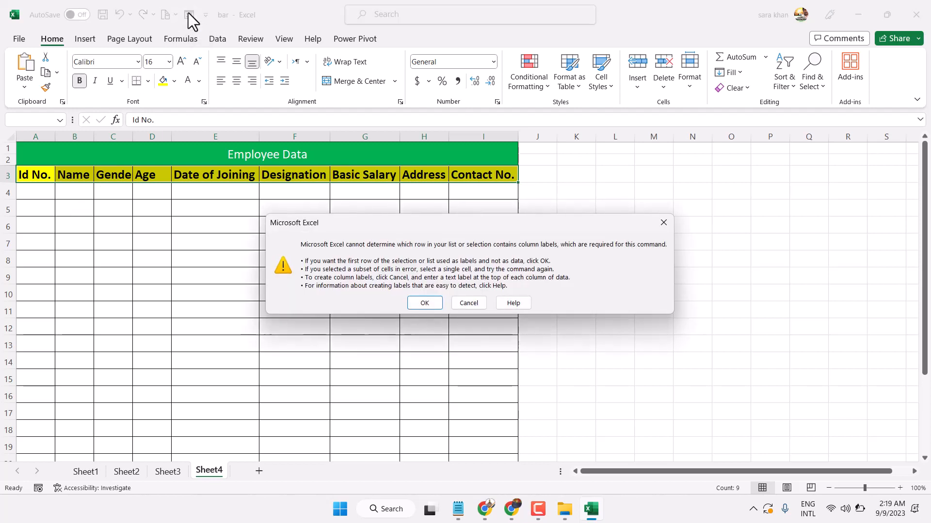
click(423, 303)
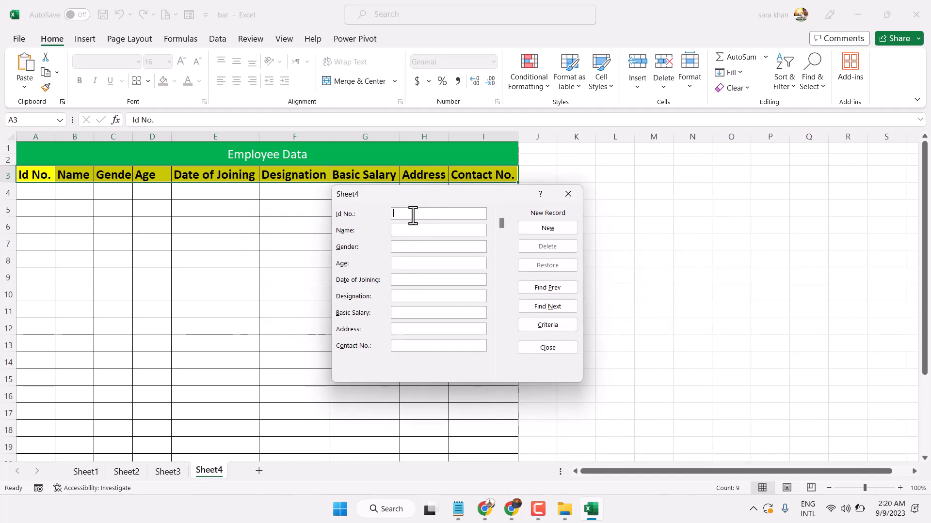
Step: Enter the employee's ID number and name in the form, with gender Mail, age 35 and date of joining 11/11/2013
text(3456)
click(404, 231)
text(Mark)
click(409, 247)
text(Ma)
click(406, 263)
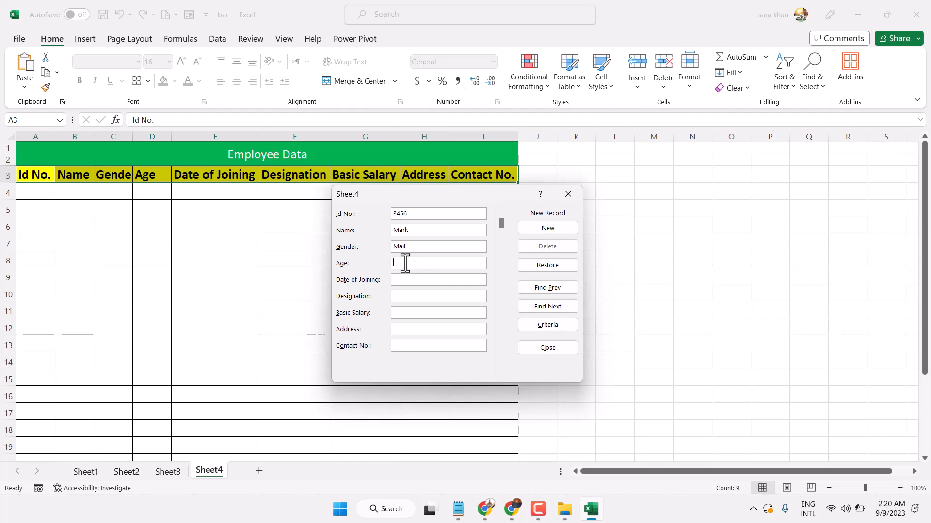
text(35)
click(403, 276)
text(11/11/2013)
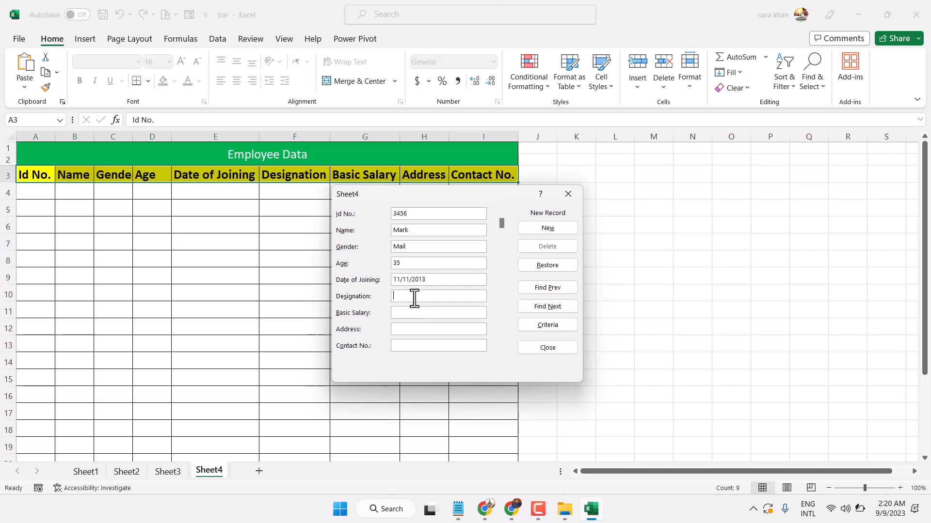
Step: Complete the record with designation Manager, basic salary 45000, the employee's address and contact number, and add it to the table
text(Manager)
click(402, 314)
click(408, 329)
text(Sec-)
text(19 Mumbai)
click(409, 347)
text(1111111111)
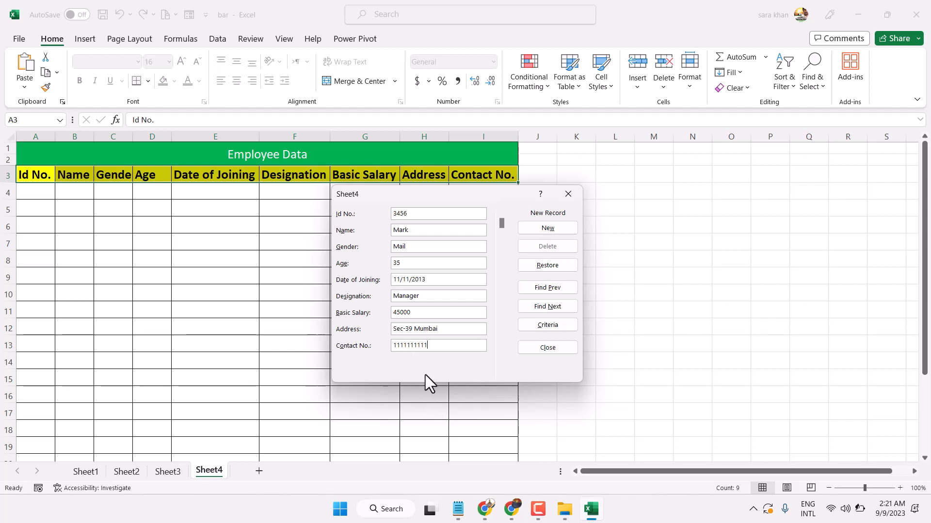
click(551, 231)
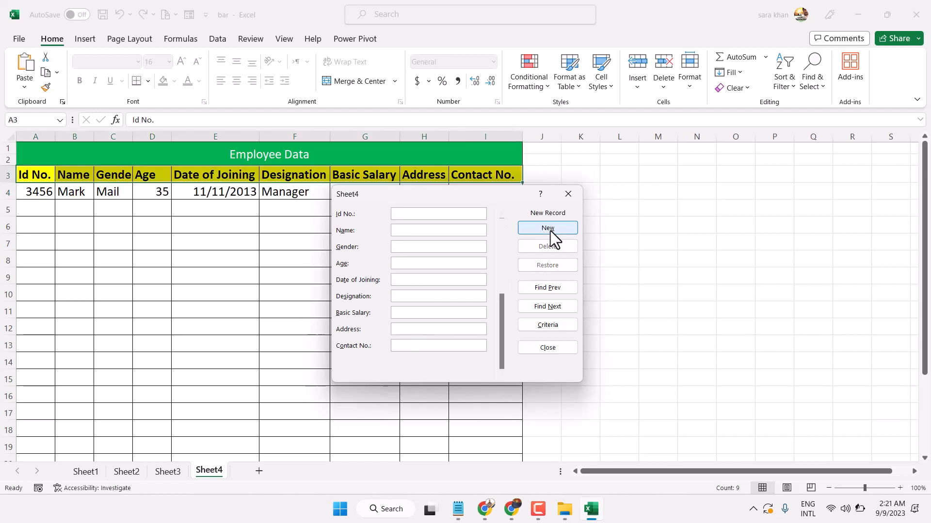
Step: Close the data form and AutoFit the Address column H to its contents
drag(418, 193, 539, 216)
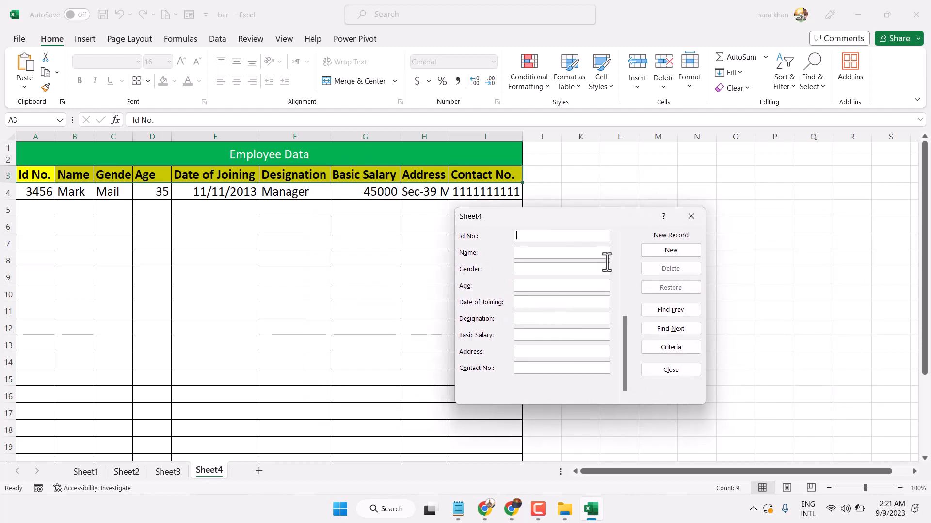
click(673, 369)
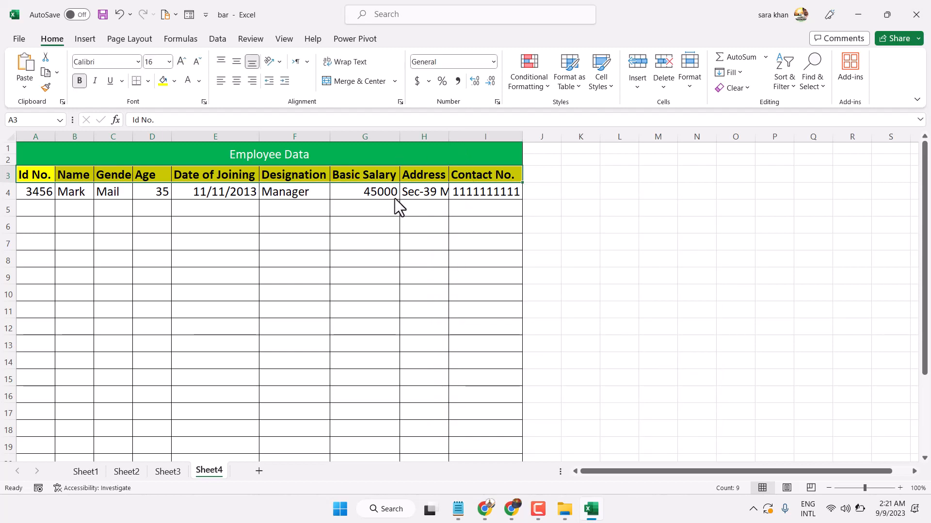
double_click(449, 135)
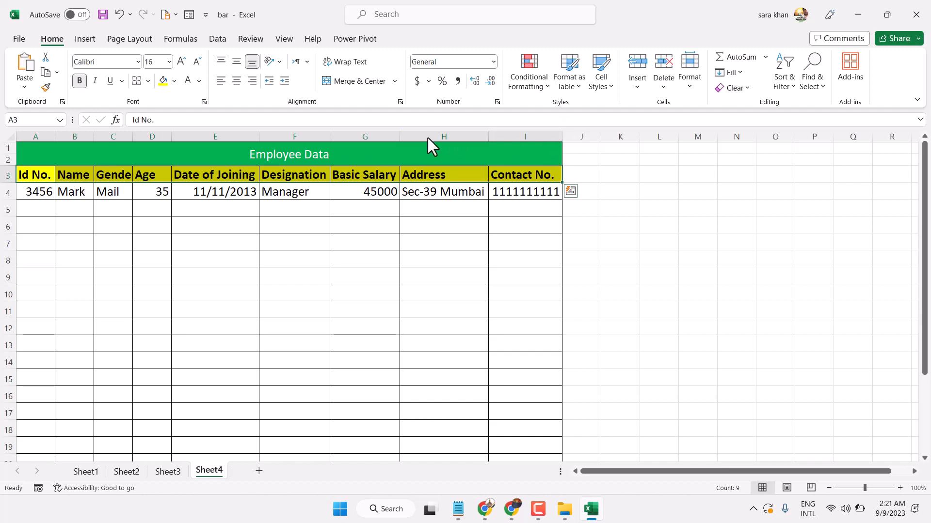
Step: Center the table's data rows below the headers, from A4 across to column I, both horizontally and vertically
drag(27, 199, 218, 226)
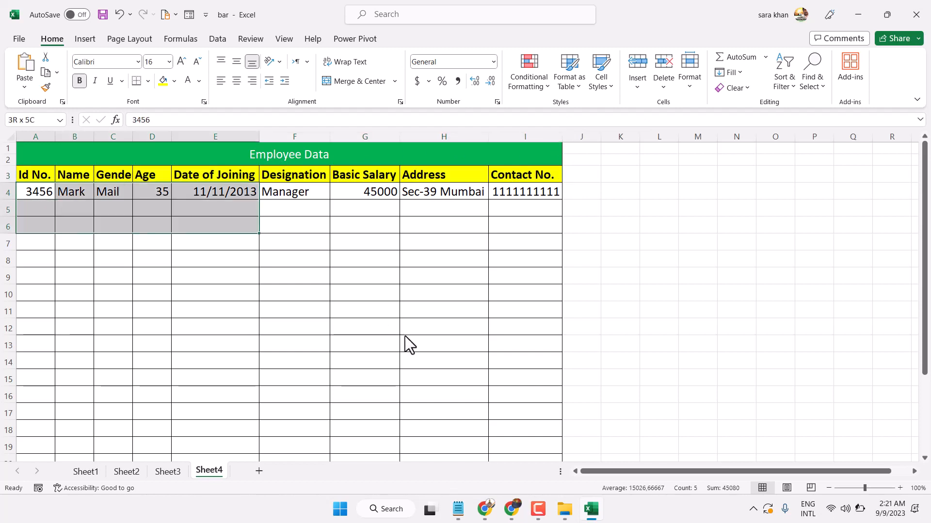
drag(405, 336, 550, 427)
click(234, 83)
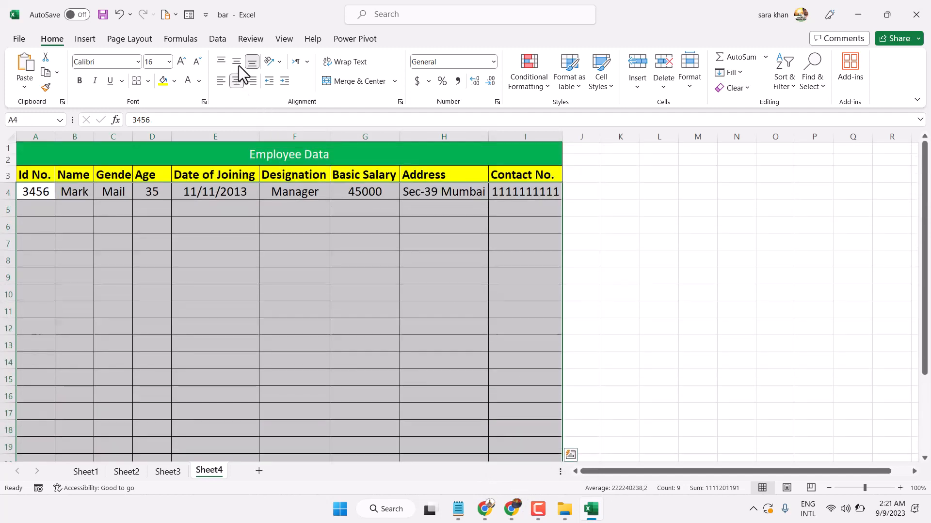
click(237, 60)
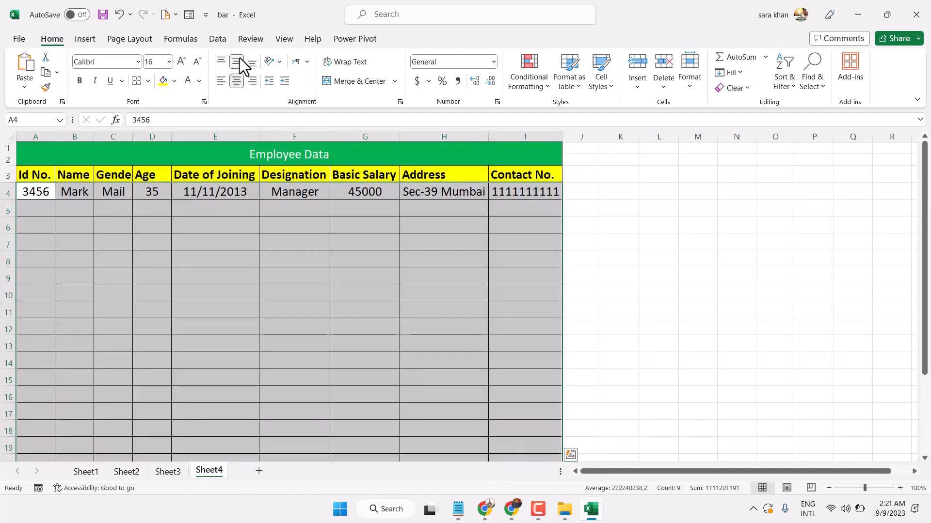
click(299, 298)
scroll(298, 298, down, 3)
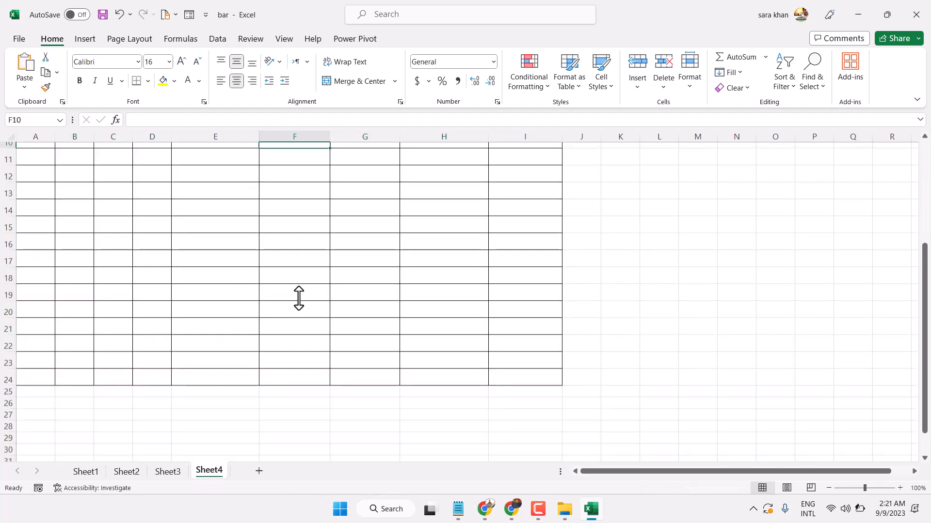
scroll(298, 298, up, 3)
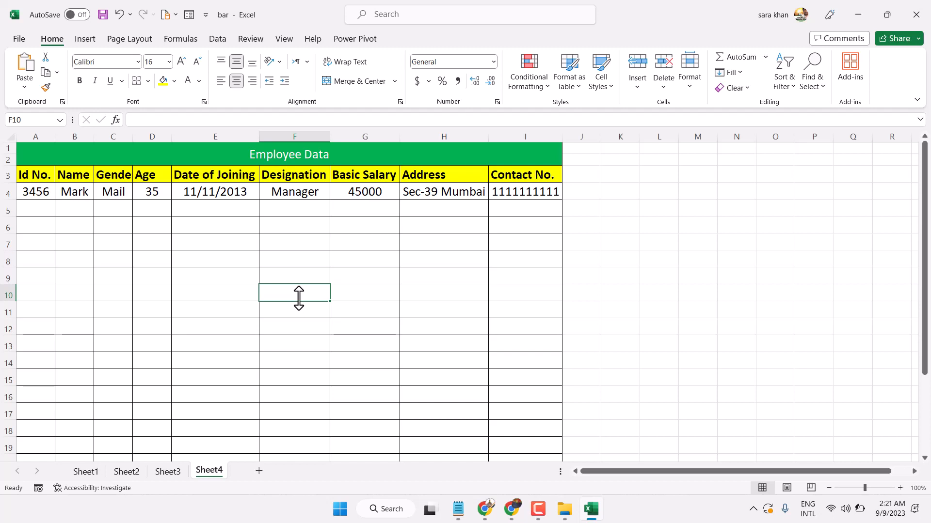
scroll(300, 297, down, 3)
scroll(301, 298, up, 3)
scroll(329, 286, down, 2)
scroll(329, 286, up, 1)
scroll(329, 286, up, 1)
Step: Copy the whole Employee Data table, from the title in A1 through row 24 of column I
click(74, 155)
drag(75, 155, 520, 426)
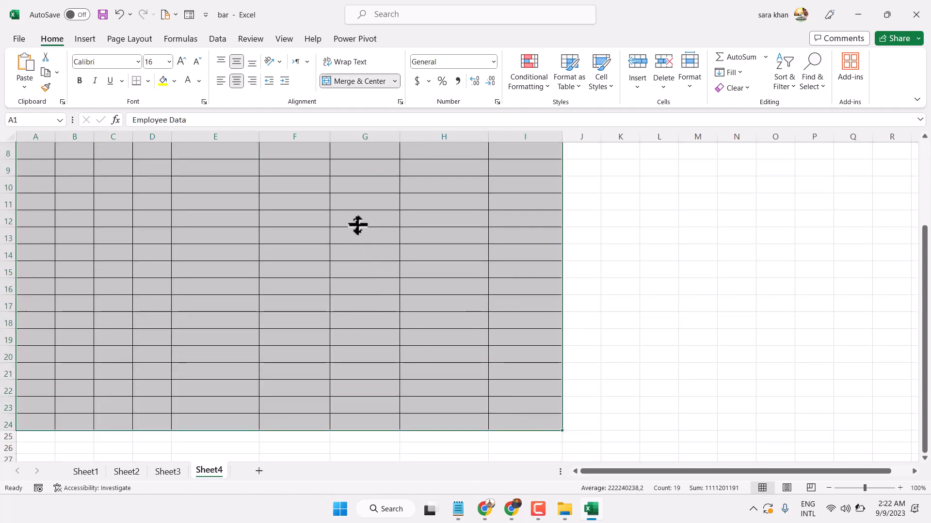
right_click(349, 210)
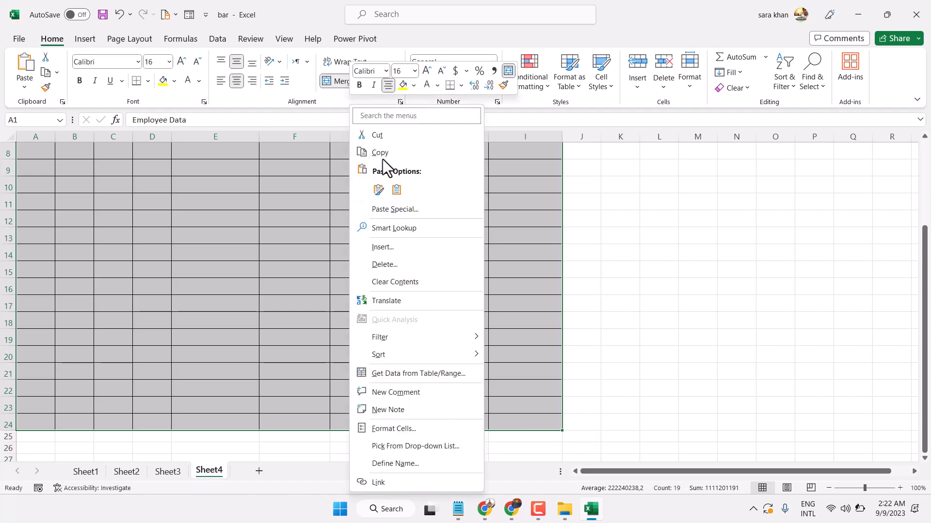
click(383, 152)
Step: Paste the copied table transposed at cell M1 using Paste Special, with all contents and formatting and no operation
scroll(383, 153, up, 3)
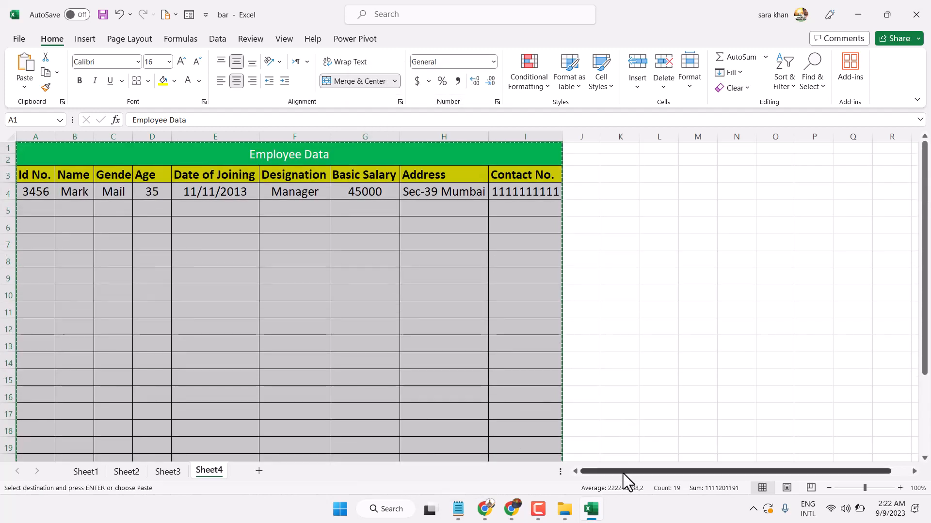
drag(622, 474, 684, 472)
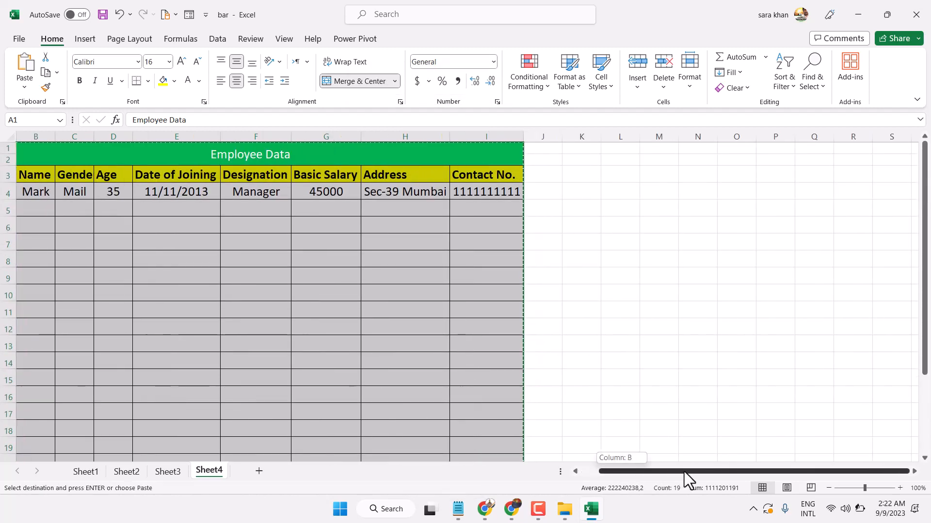
click(914, 472)
click(914, 471)
click(914, 471)
click(914, 472)
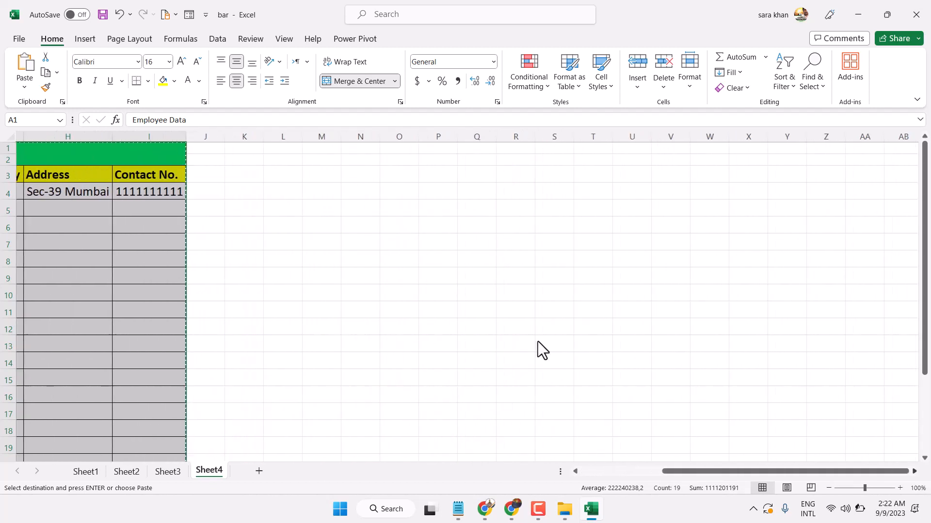
click(324, 153)
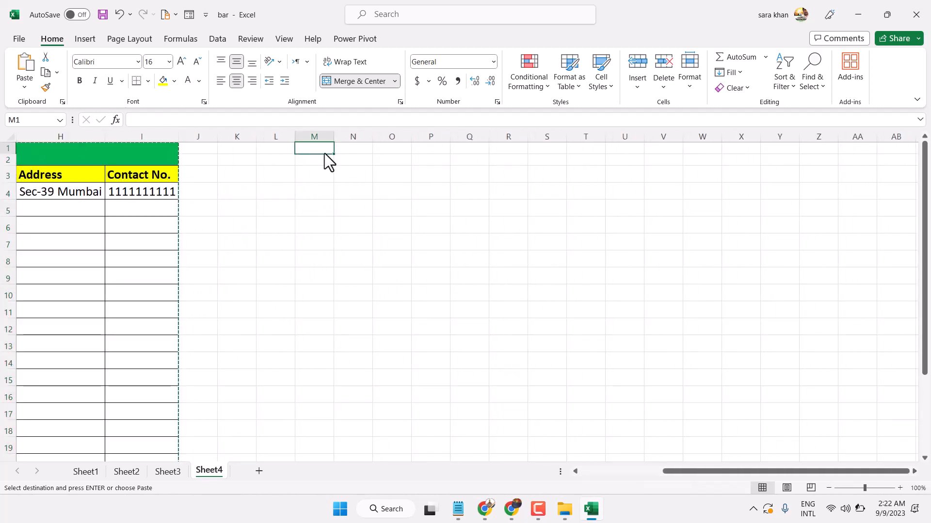
click(24, 88)
click(66, 237)
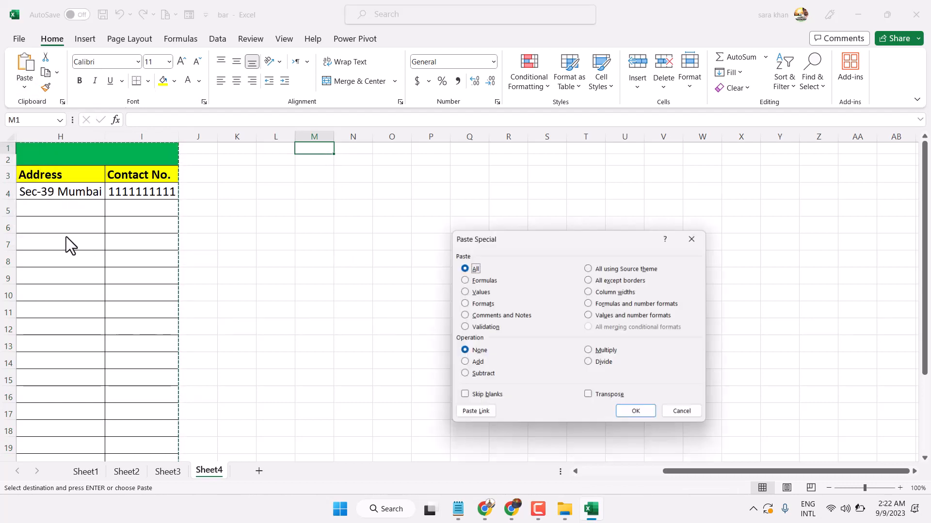
click(605, 400)
click(639, 415)
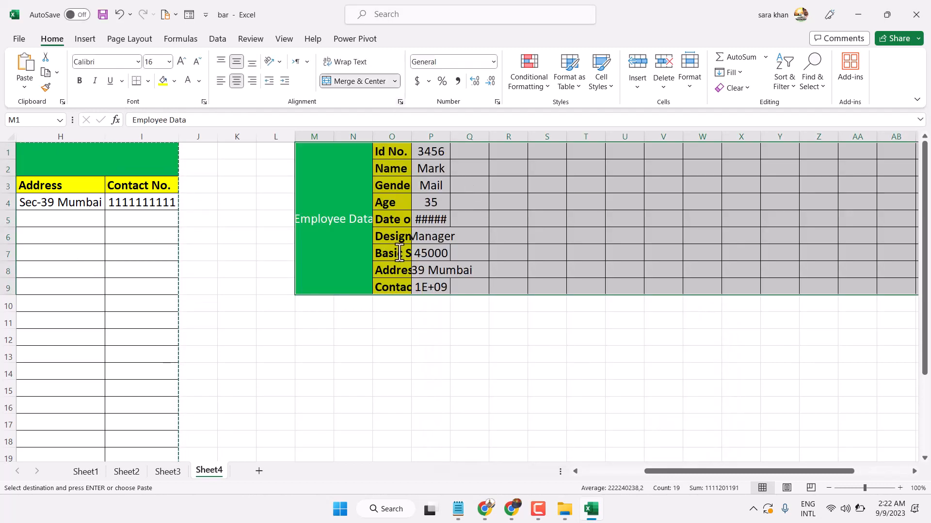
Step: AutoFit columns O and P of the transposed table so the field labels and the record's values fit
click(395, 321)
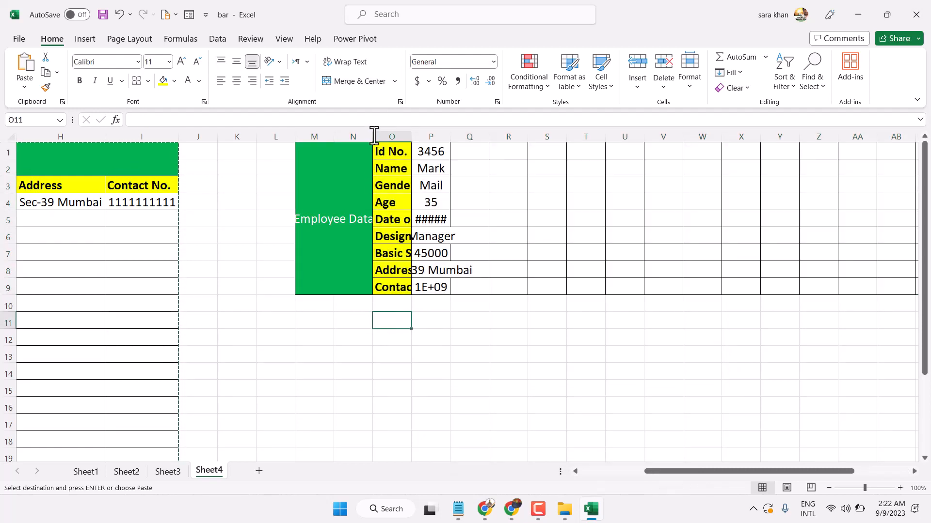
double_click(412, 140)
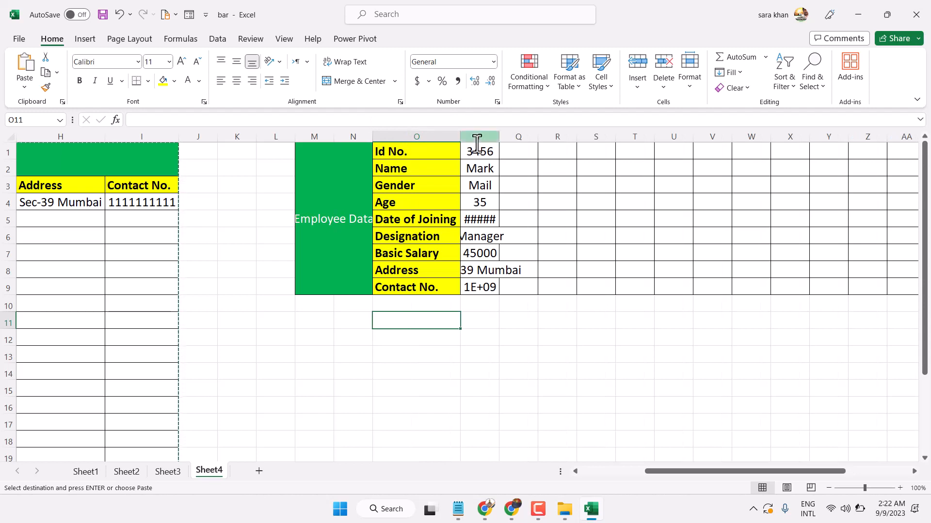
double_click(499, 138)
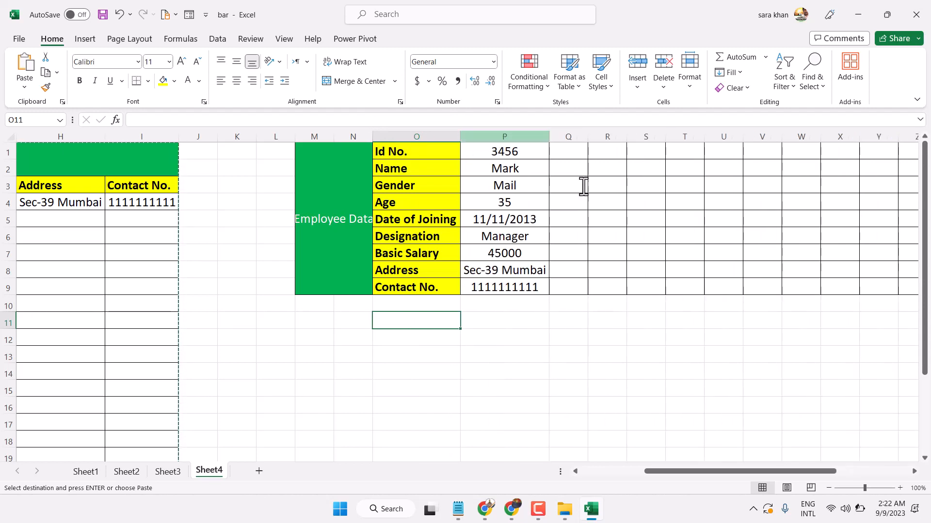
click(524, 354)
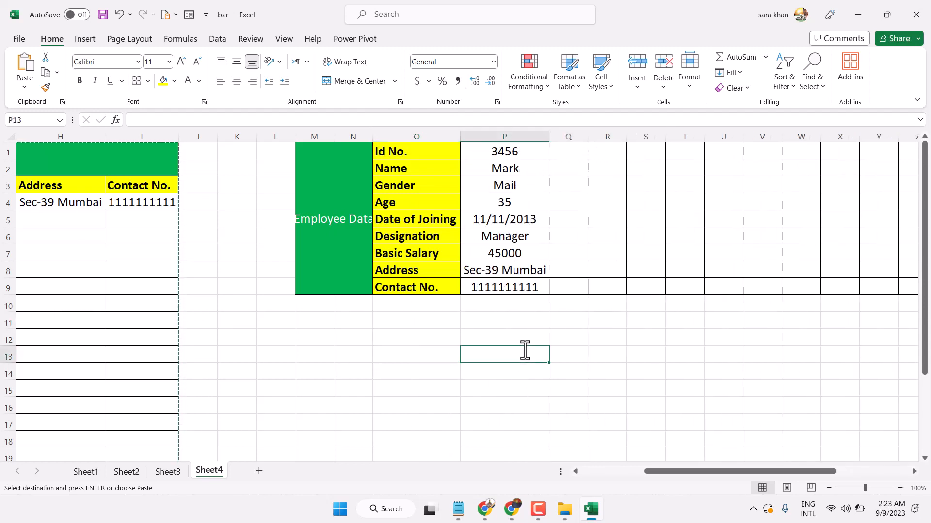
click(571, 152)
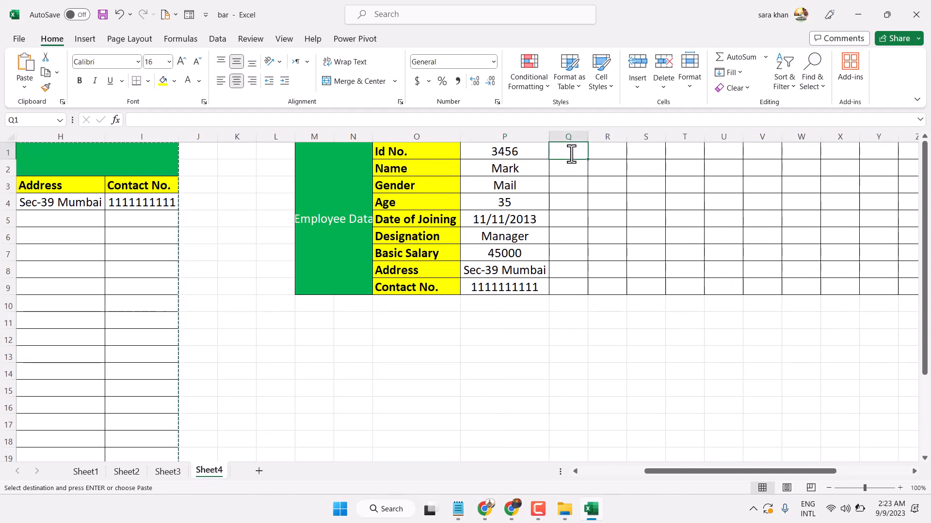